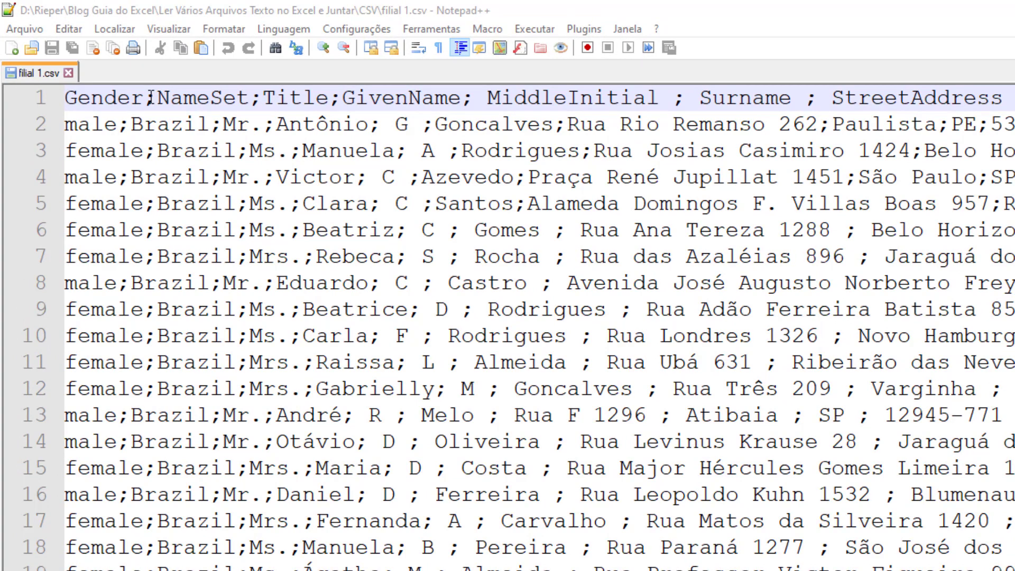
- Examine the semicolon delimiters, header fields and data rows throughout filial 1.csv
left_click(144, 98)
double_click(150, 98)
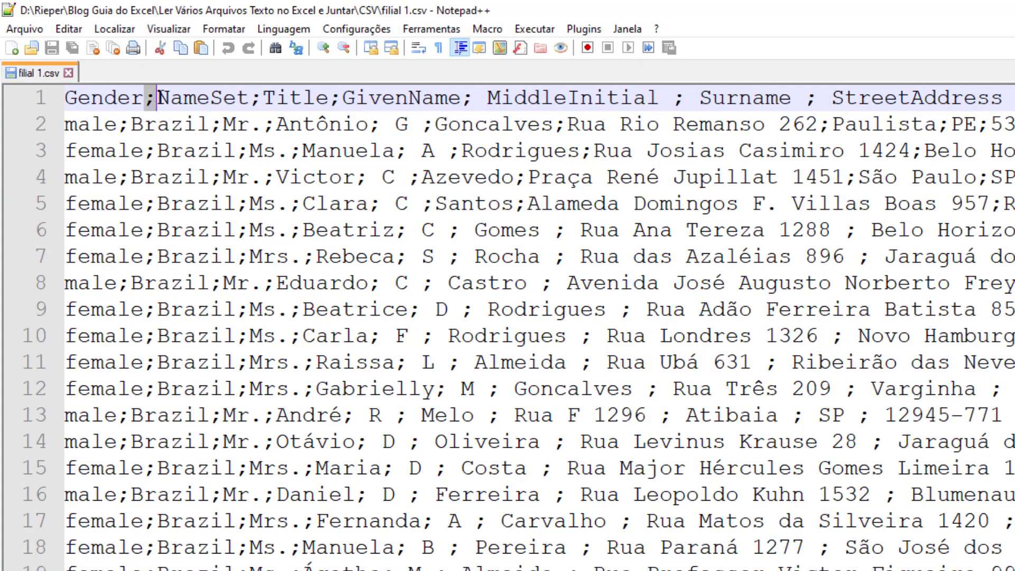
double_click(122, 125)
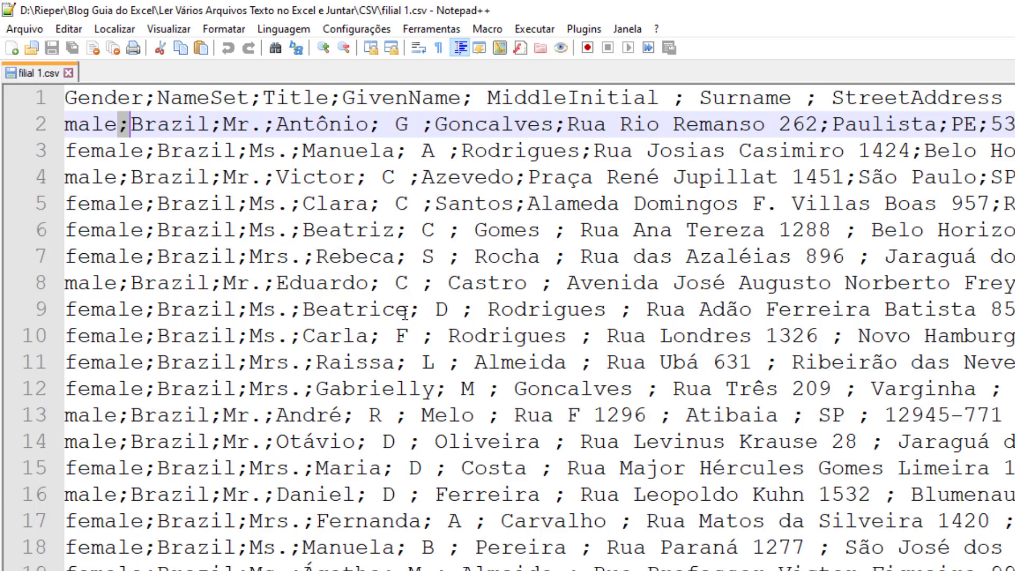
scroll(522, 357, "down", 9)
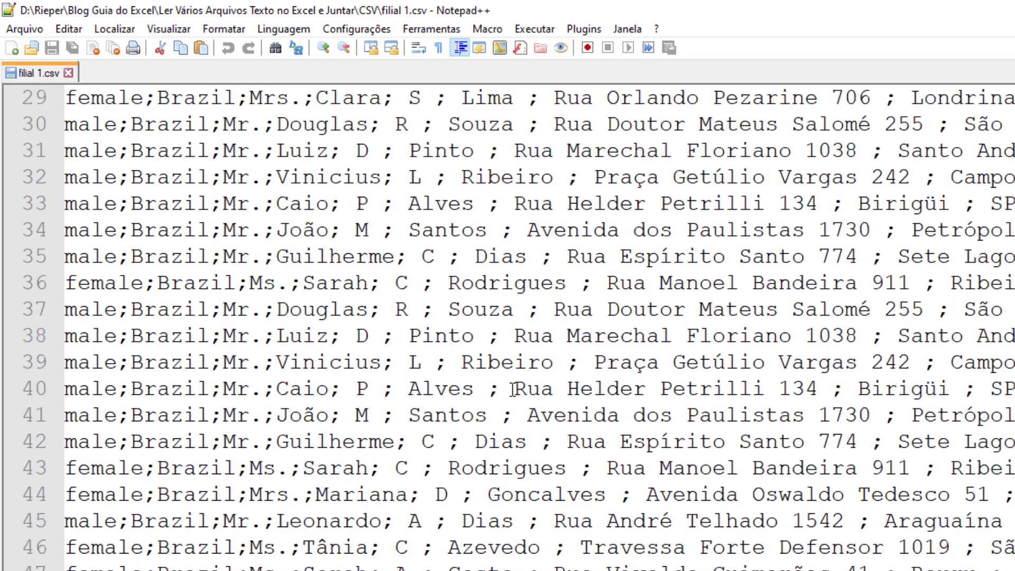
scroll(511, 390, "down", 20)
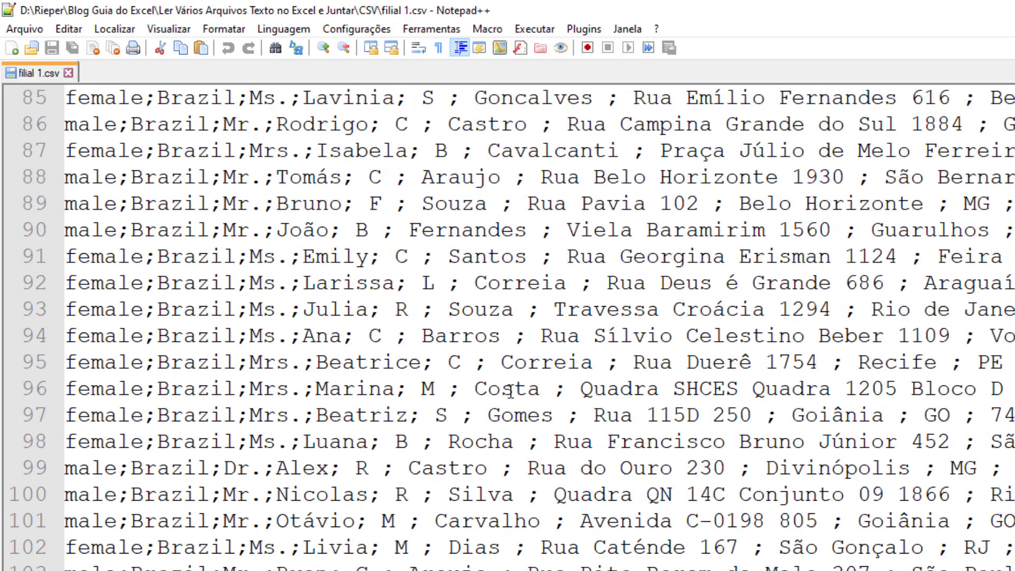
scroll(509, 396, "down", 20)
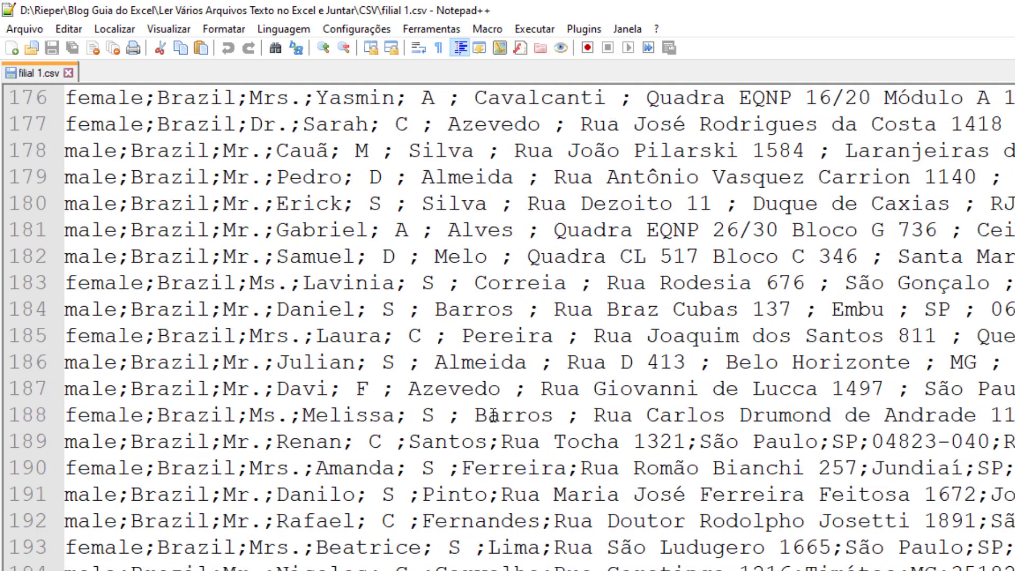
key("ctrl+Home")
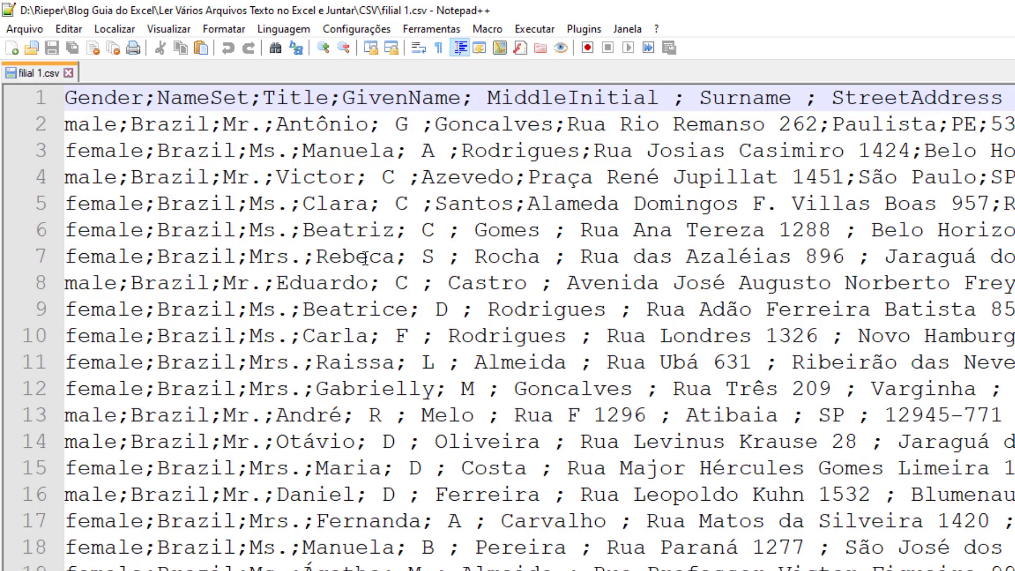
scroll(539, 329, "right", 20)
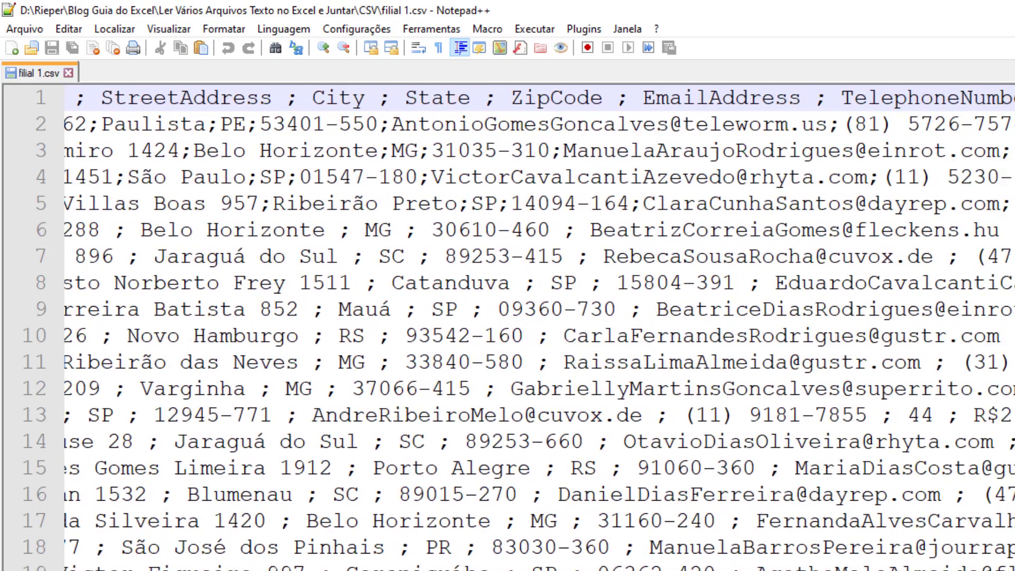
scroll(539, 330, "left", 20)
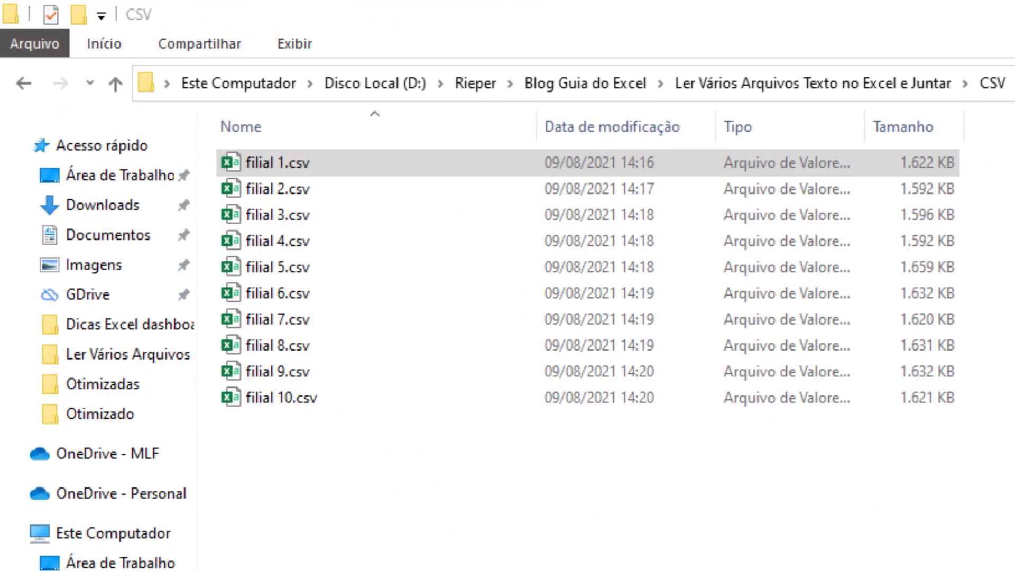
- Switch to File Explorer and copy the full path of the CSV folder holding the filial files
left_click(290, 151)
left_click(761, 555)
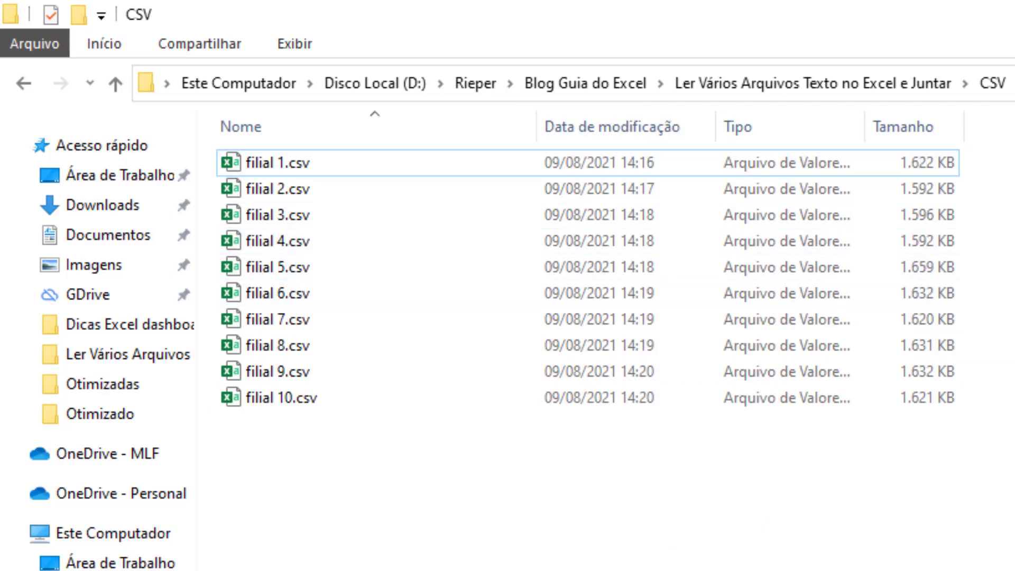
key("alt+d")
key("ctrl+c")
key("Escape")
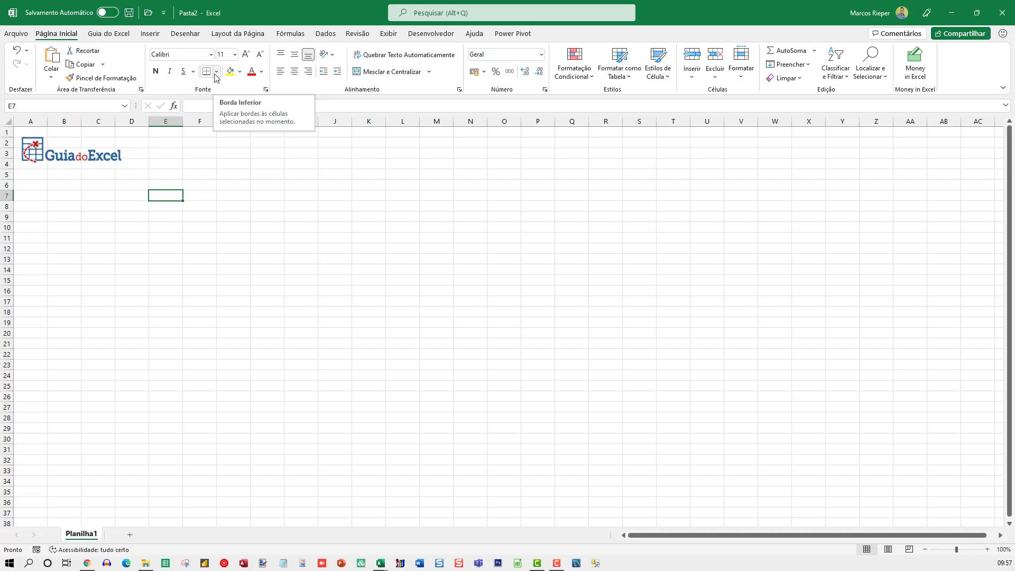
- Switch to Excel, select cell B7 and start importing data from a folder
left_click(74, 186)
left_click(69, 200)
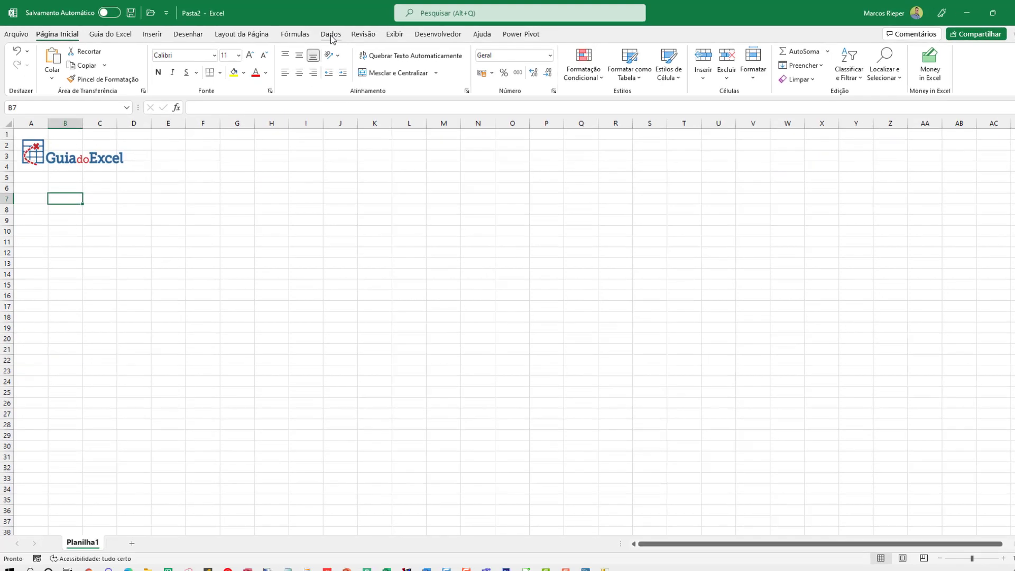
left_click(326, 35)
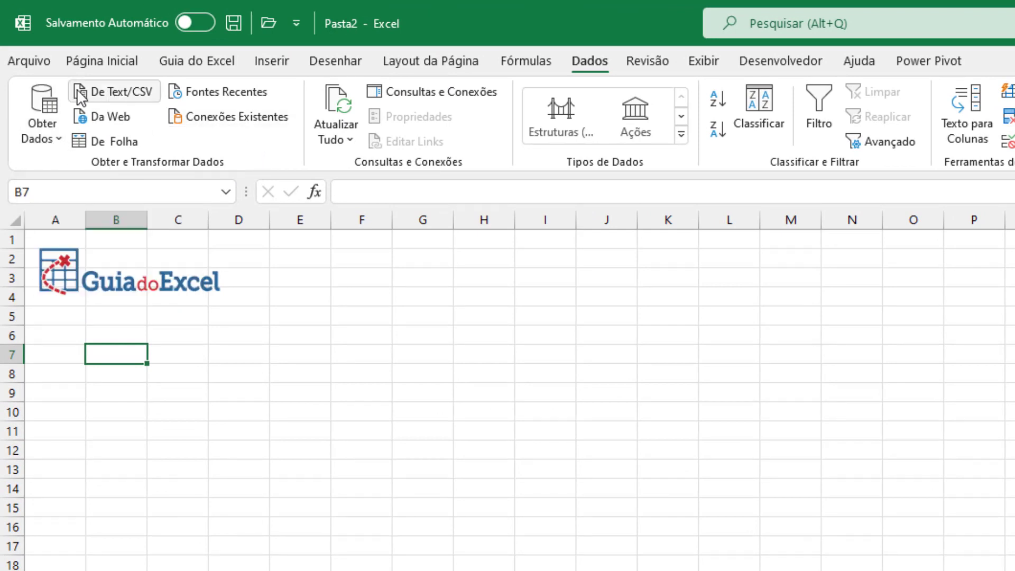
left_click(55, 140)
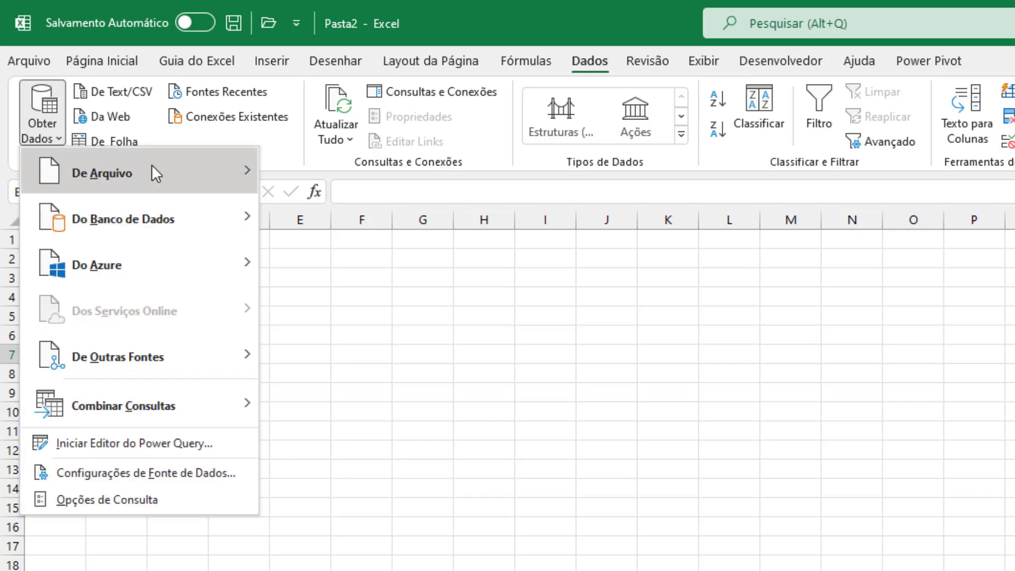
mouse_move(151, 166)
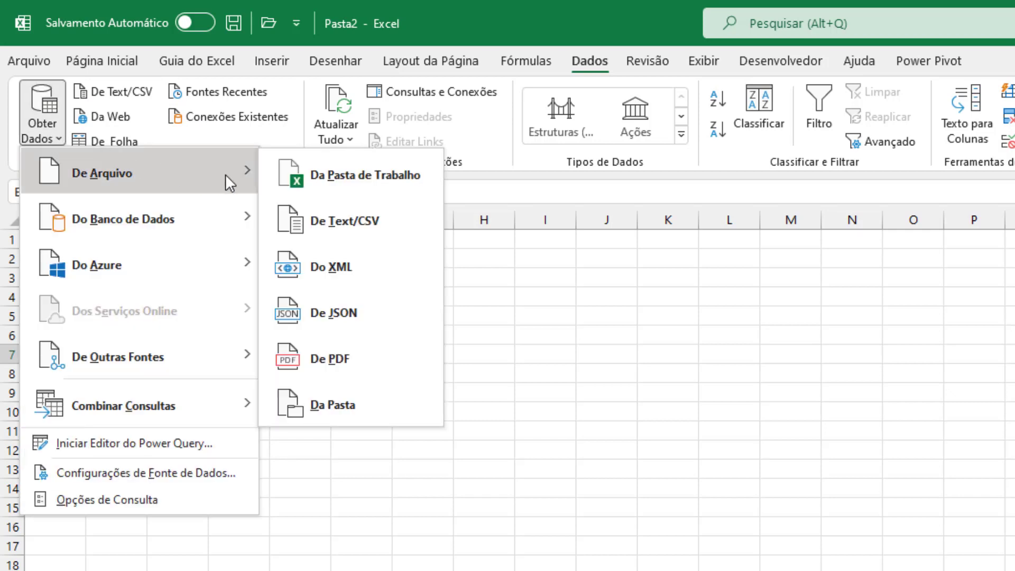
left_click(341, 404)
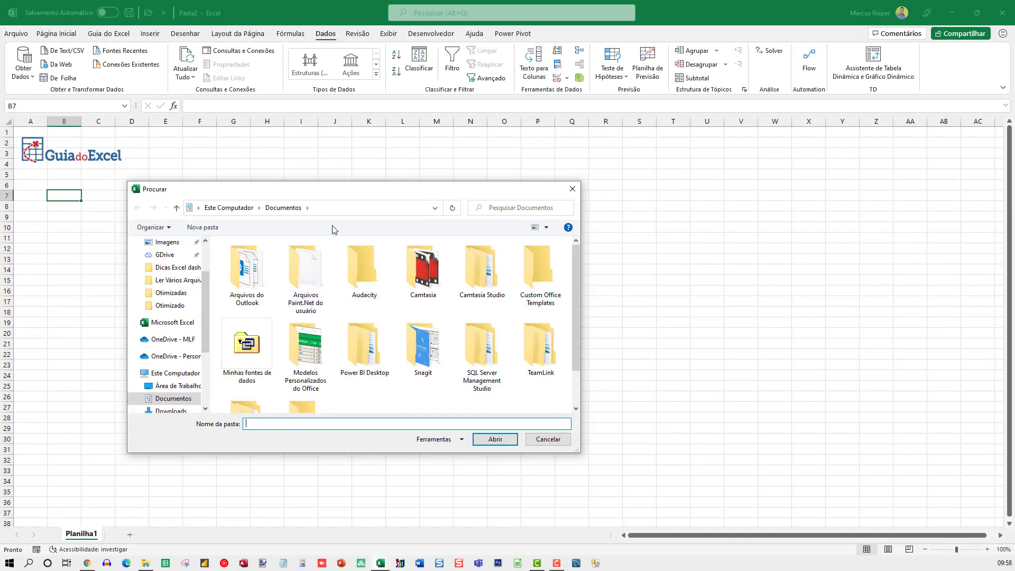
- Use the copied path to choose the CSV folder in Ler Vários Arquivos Texto no Excel e Juntar as the import source
left_click(330, 209)
key("ctrl+v")
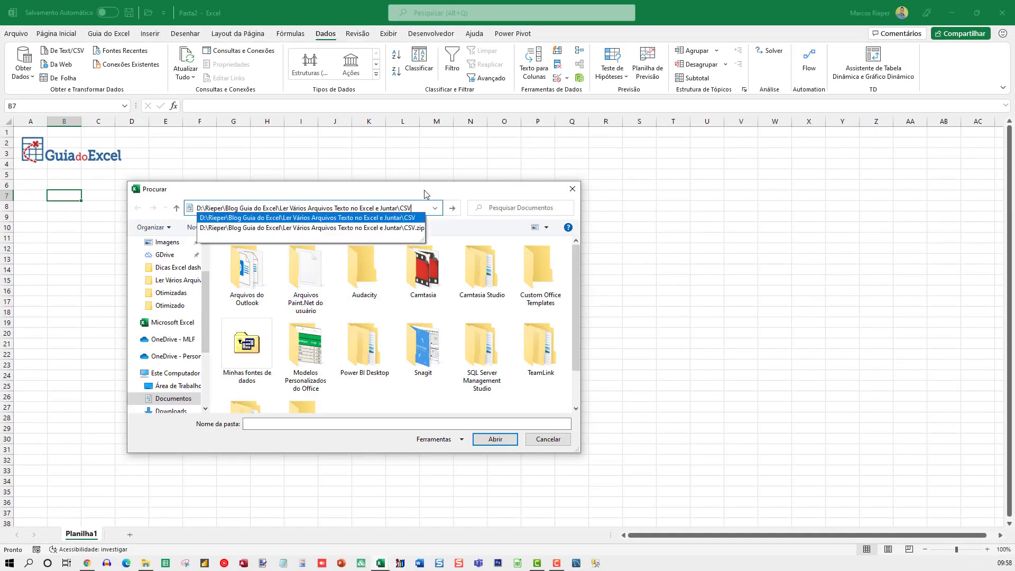
key("Return")
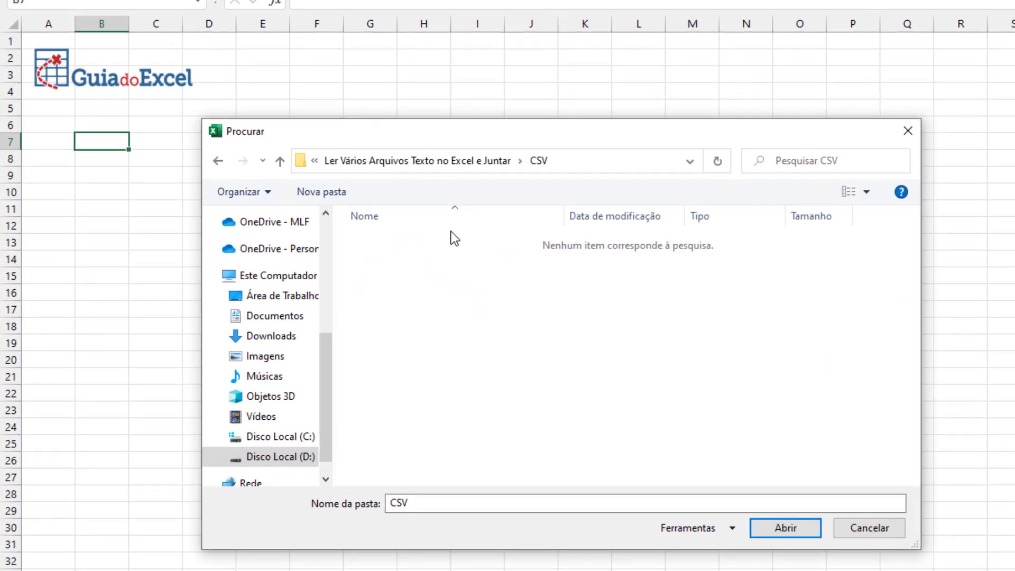
left_click(785, 527)
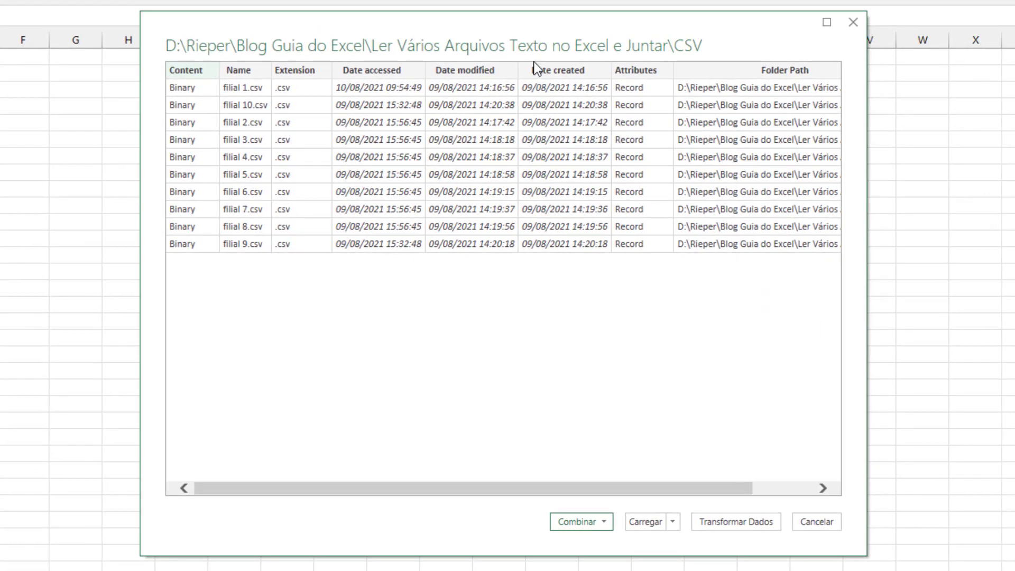
- Review the columns of the folder's file list and open it for transformation in the Power Query Editor
left_click_drag(492, 27, 342, 91)
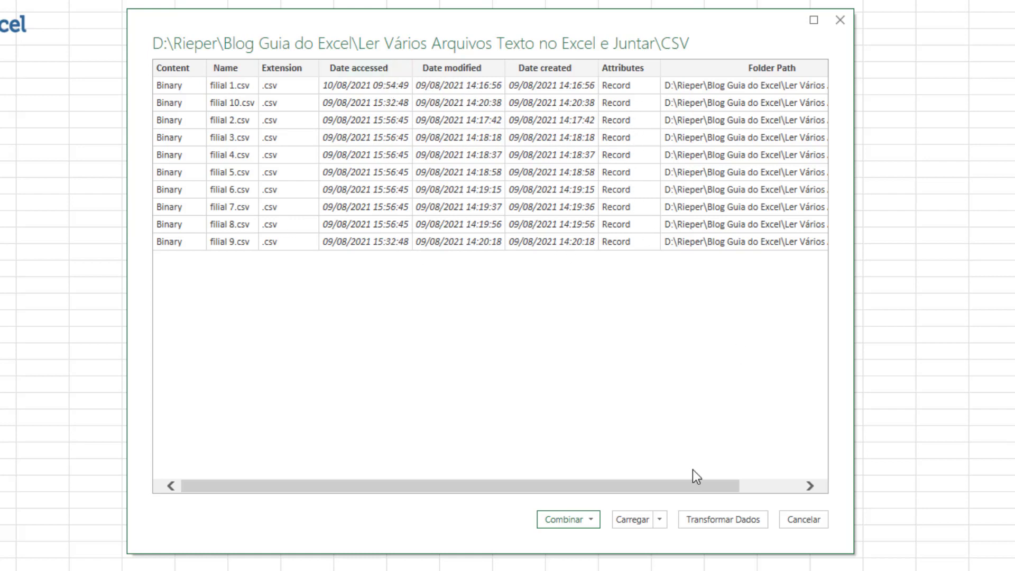
left_click_drag(711, 486, 772, 486)
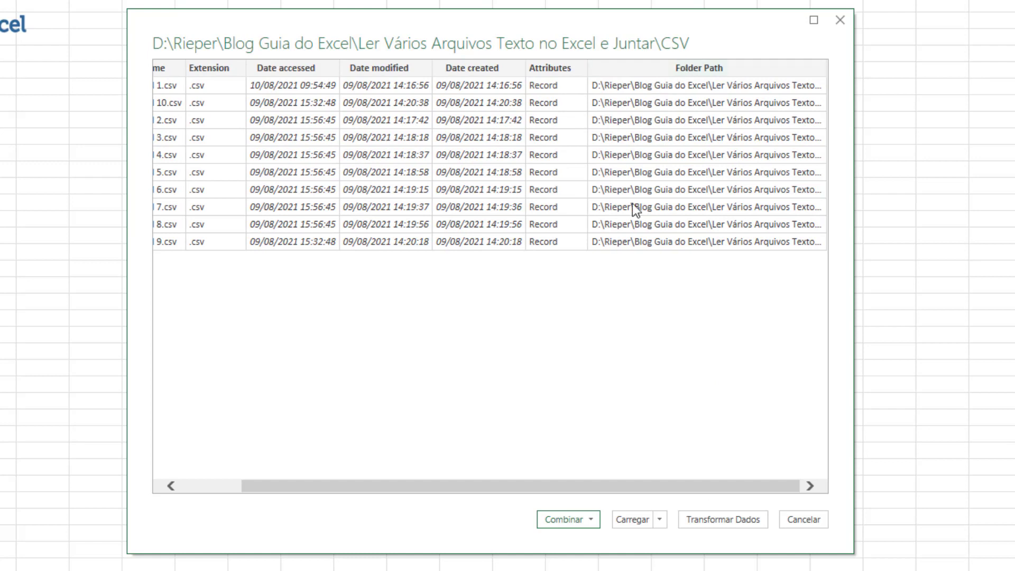
left_click_drag(624, 487, 512, 494)
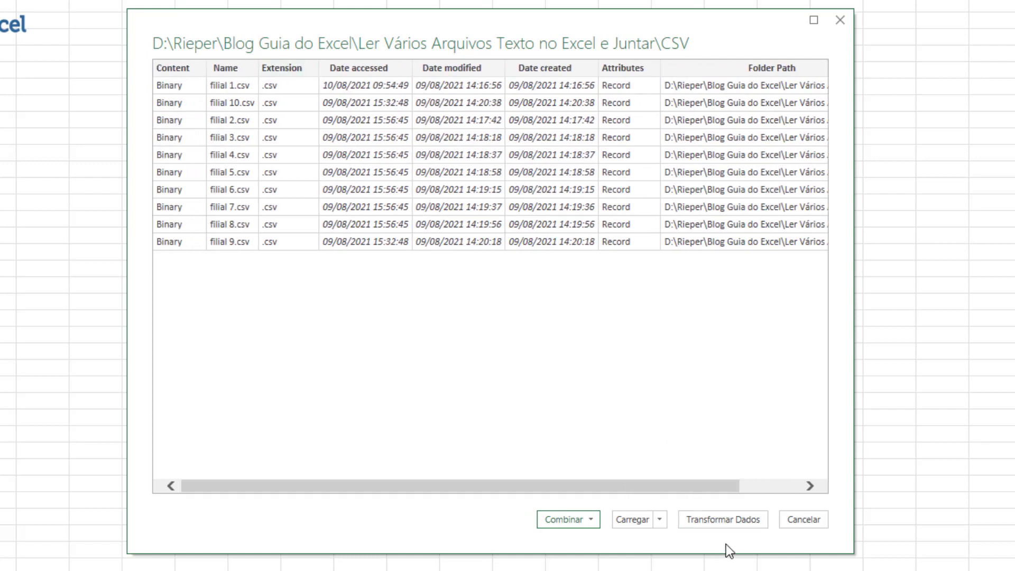
left_click(721, 523)
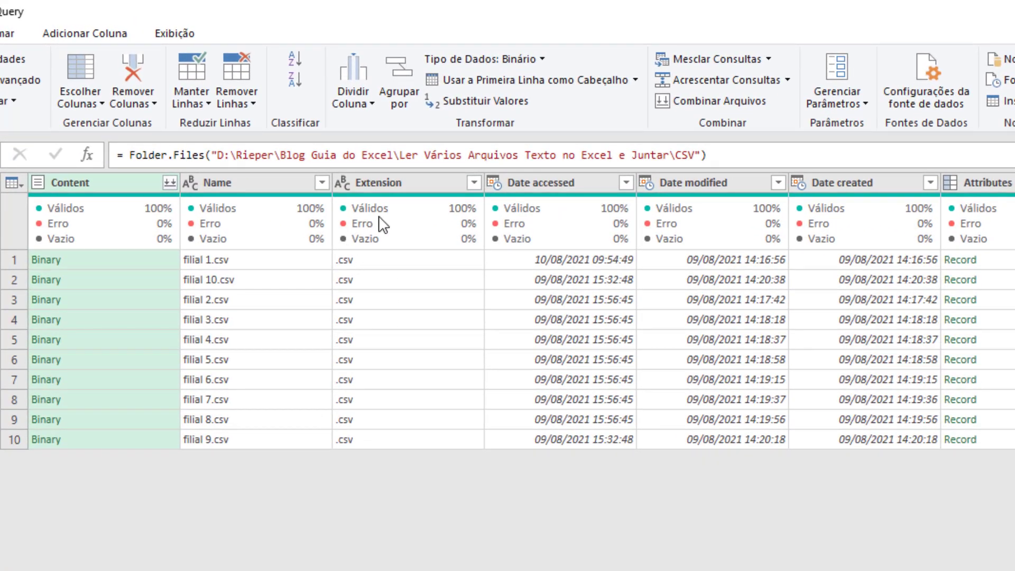
- Open the filter options of the Extension column
mouse_move(416, 217)
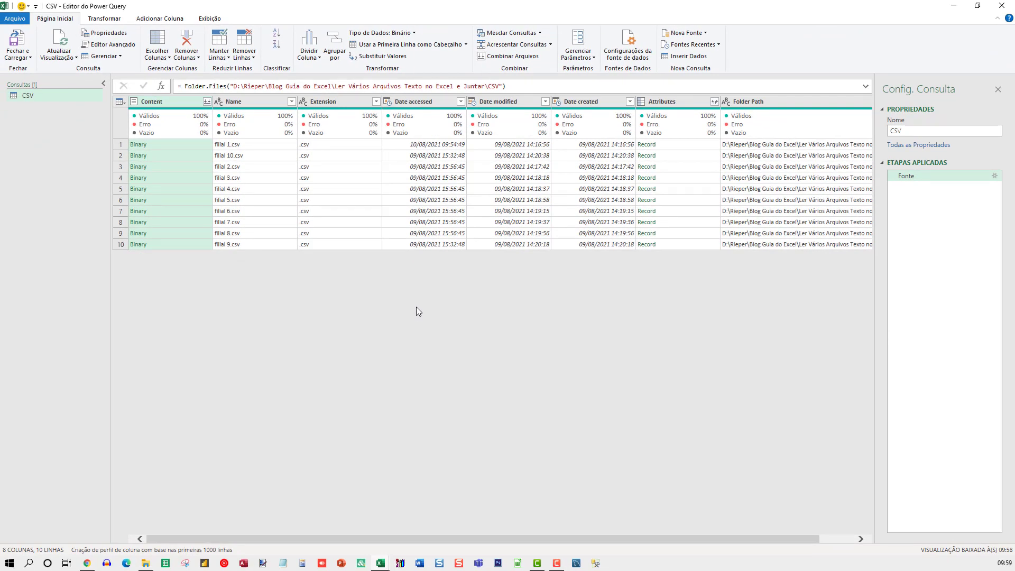
key("ctrl+plus")
key("ctrl+plus")
key("ctrl+plus")
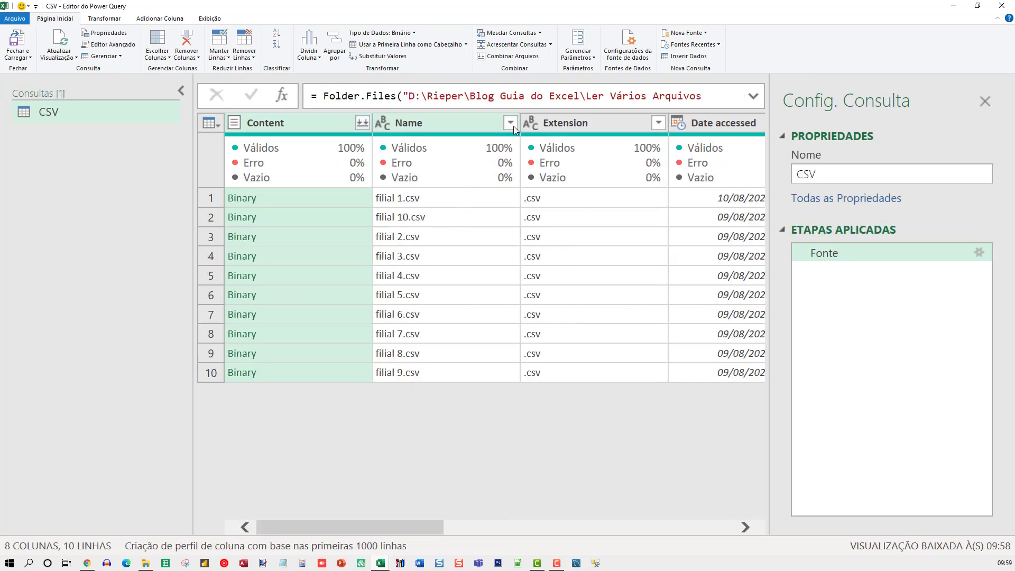
left_click(658, 123)
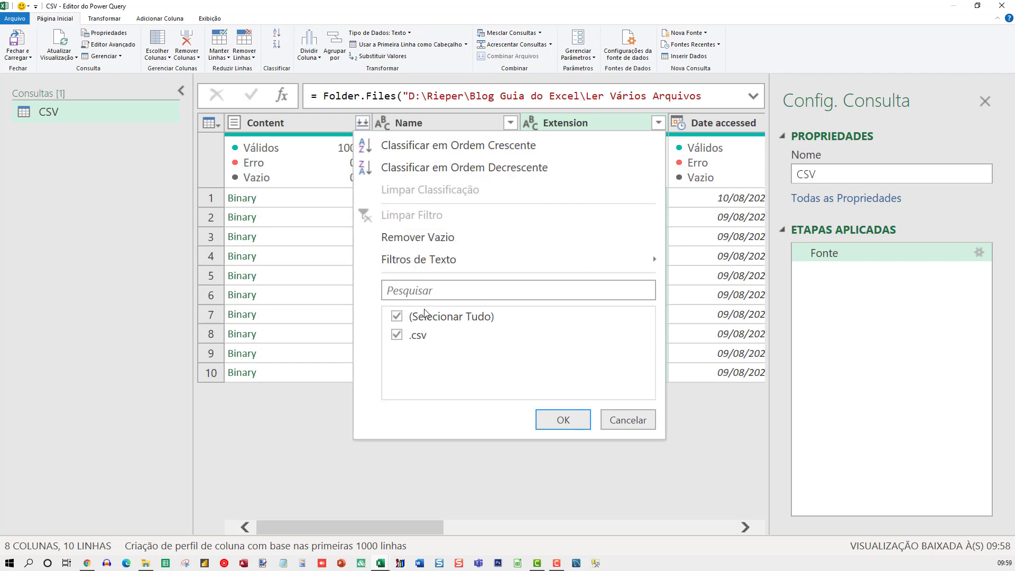
left_click(397, 338)
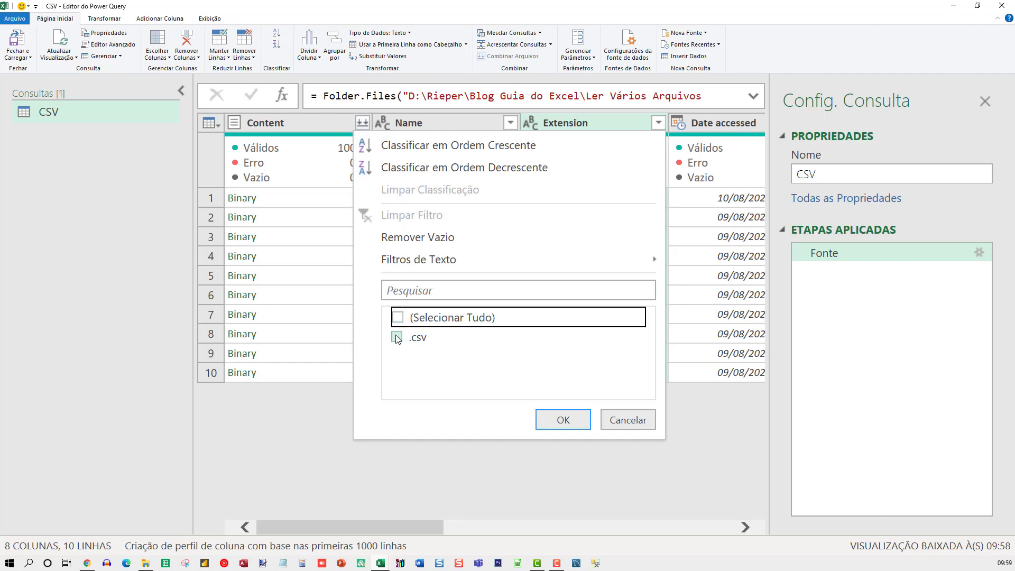
left_click(397, 338)
left_click(397, 338)
left_click(439, 286)
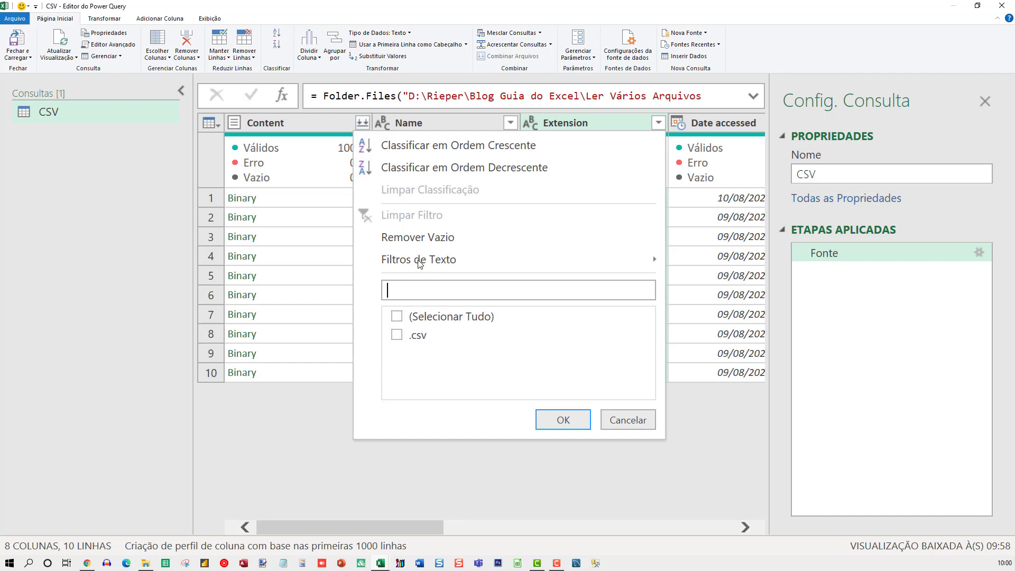
- Apply a text filter that keeps only the rows whose Extension is equal to .csv
mouse_move(423, 260)
left_click(703, 266)
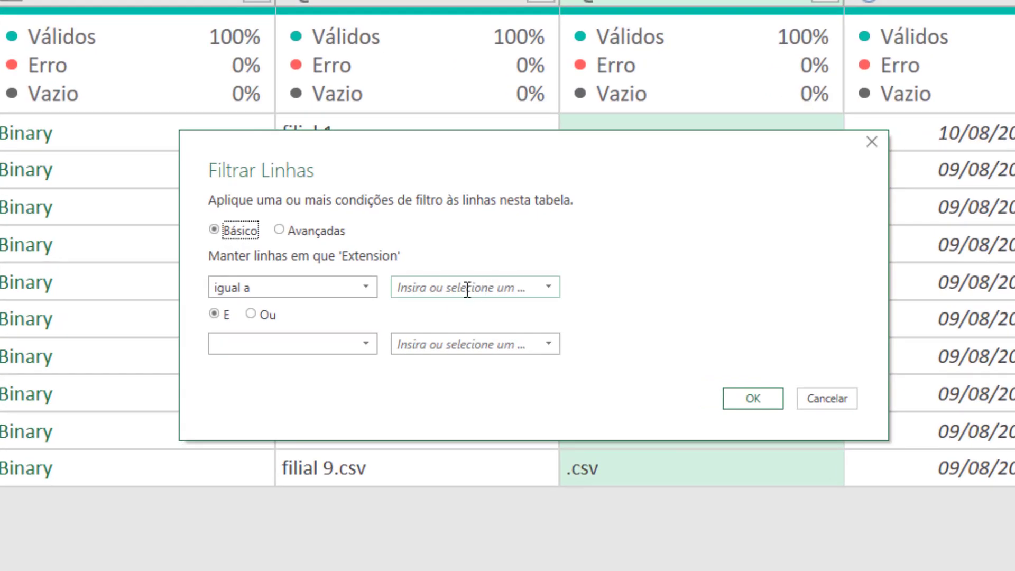
left_click(468, 290)
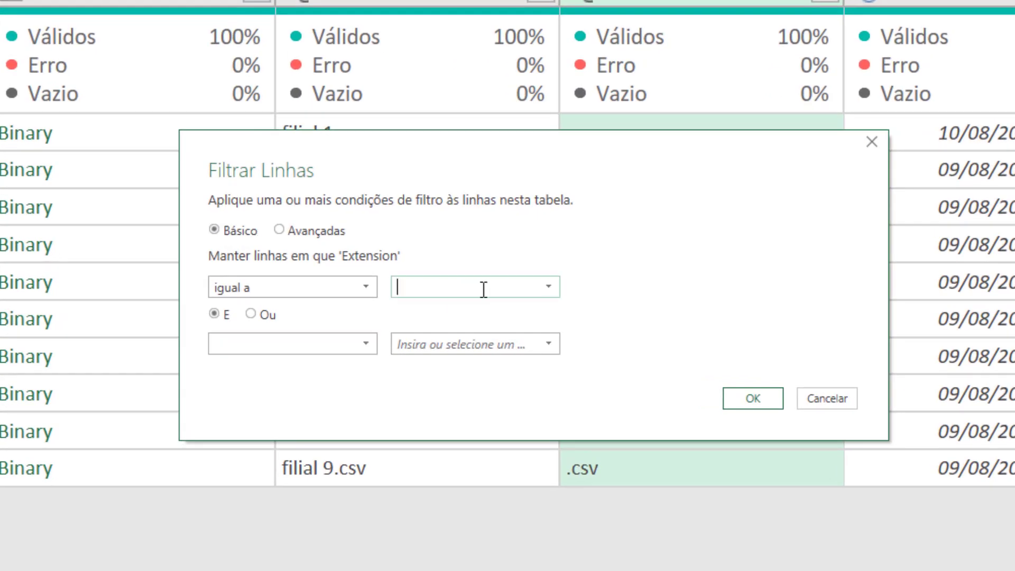
type(".csv")
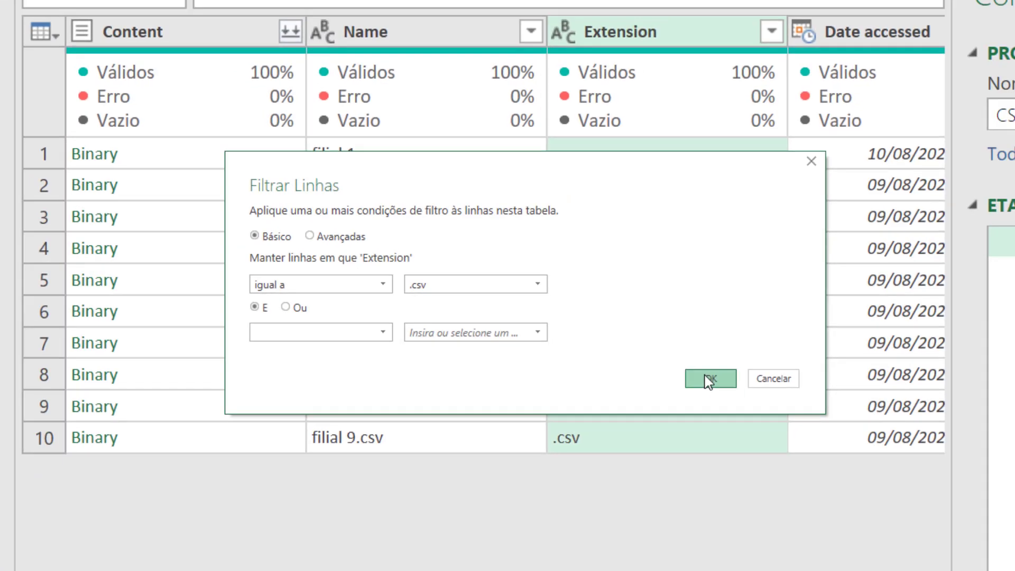
left_click(752, 398)
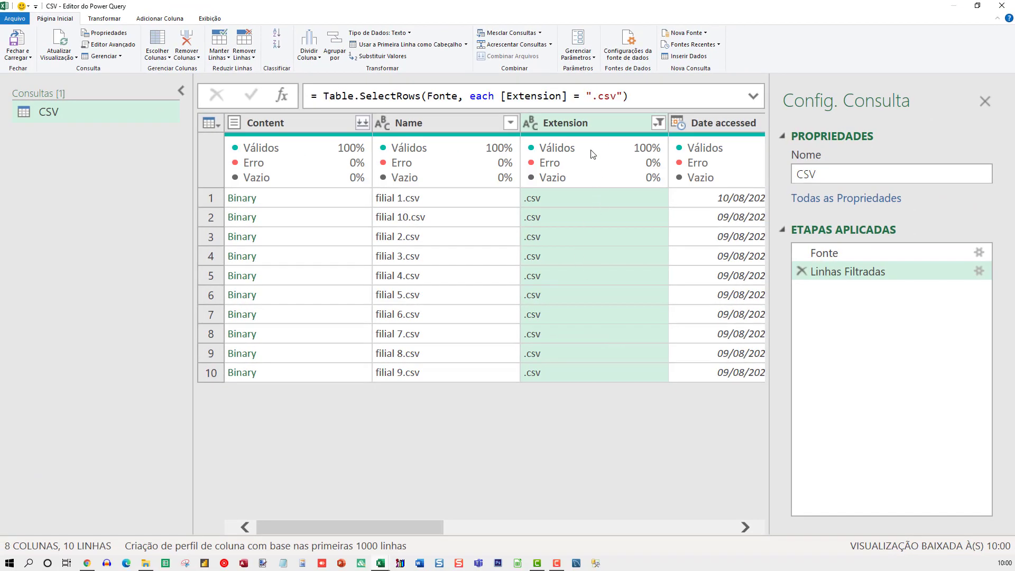
- Keep only the Content column of the filtered file list by removing all the other columns
mouse_move(610, 149)
left_click(181, 90)
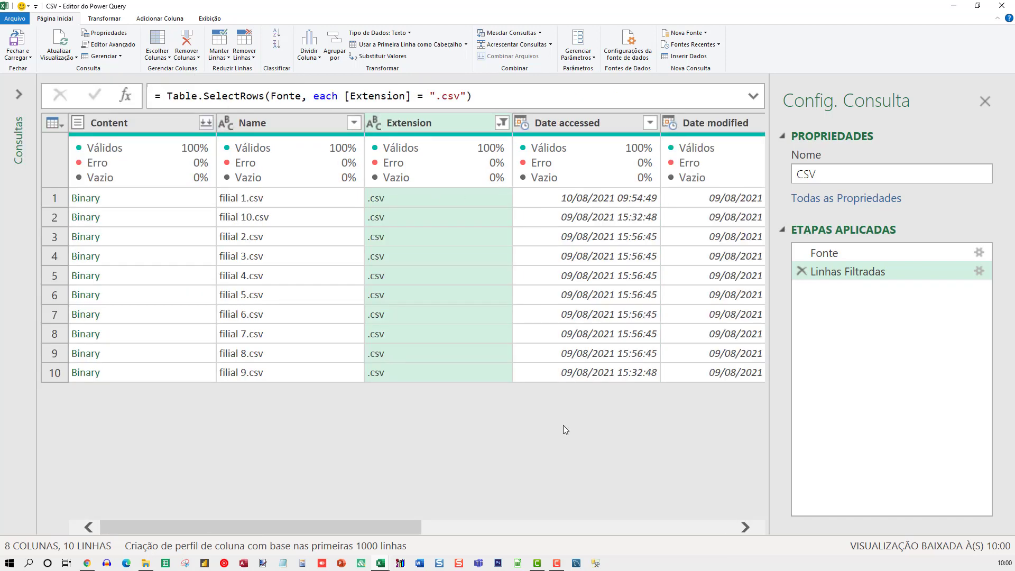
left_click_drag(416, 526, 339, 535)
left_click(154, 122)
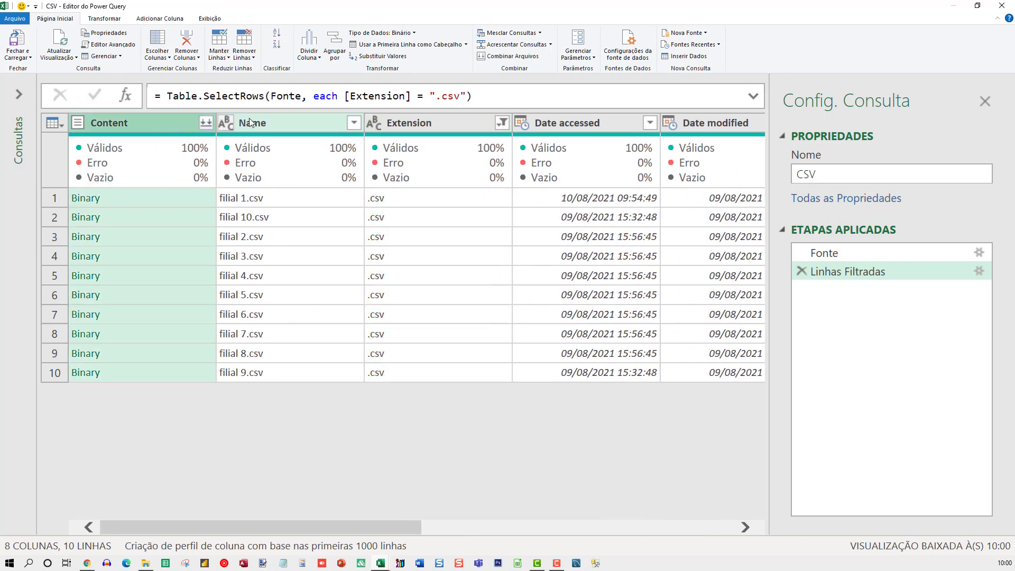
left_click(256, 124, "ctrl")
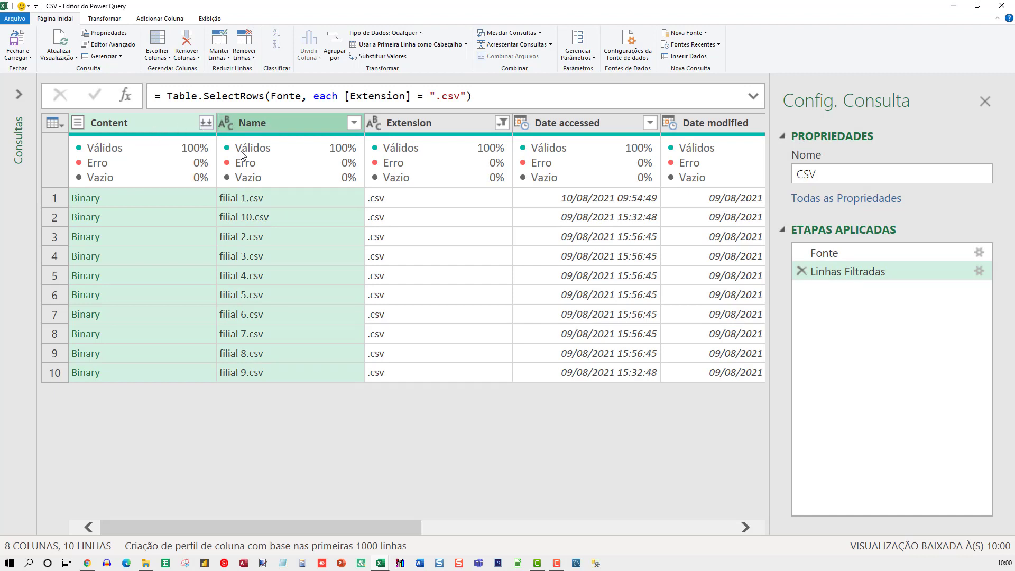
left_click(137, 123)
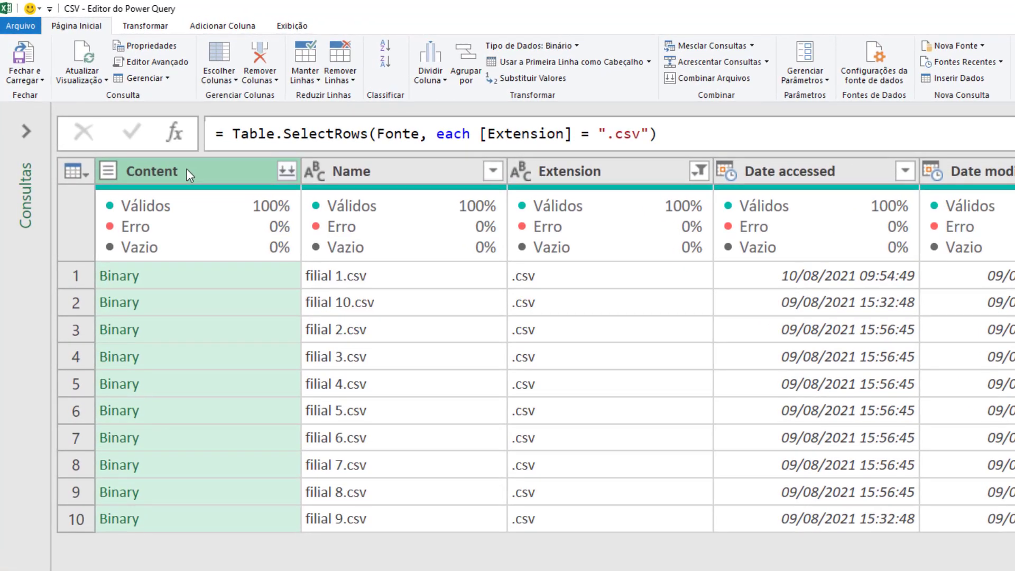
right_click(186, 170)
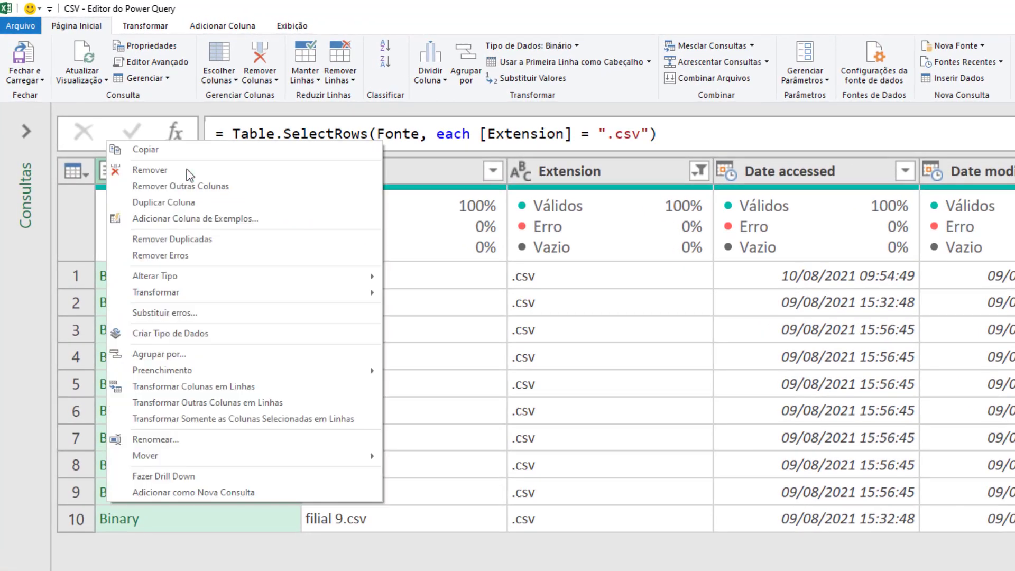
left_click(229, 189)
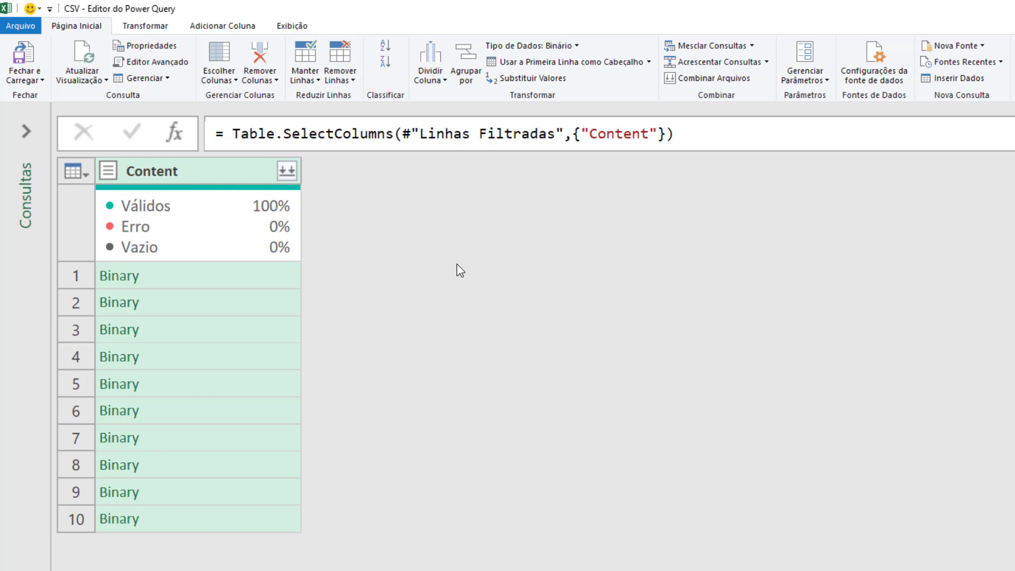
- Combine the files in the Content column with Primeiro arquivo as sample, origin 65001: Unicode (UTF-8) and delimiter Ponto e vírgula
mouse_move(230, 207)
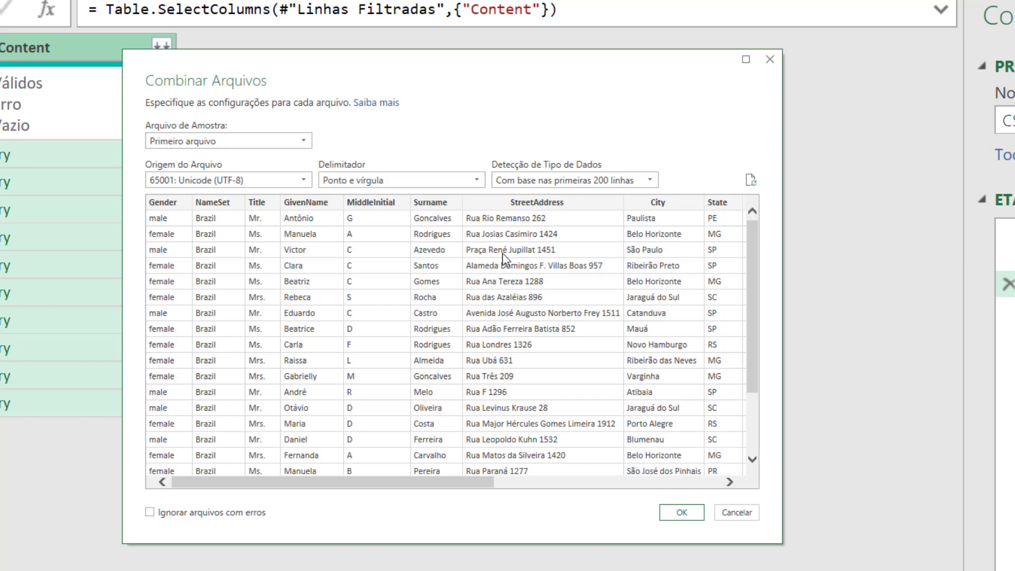
left_click(304, 181)
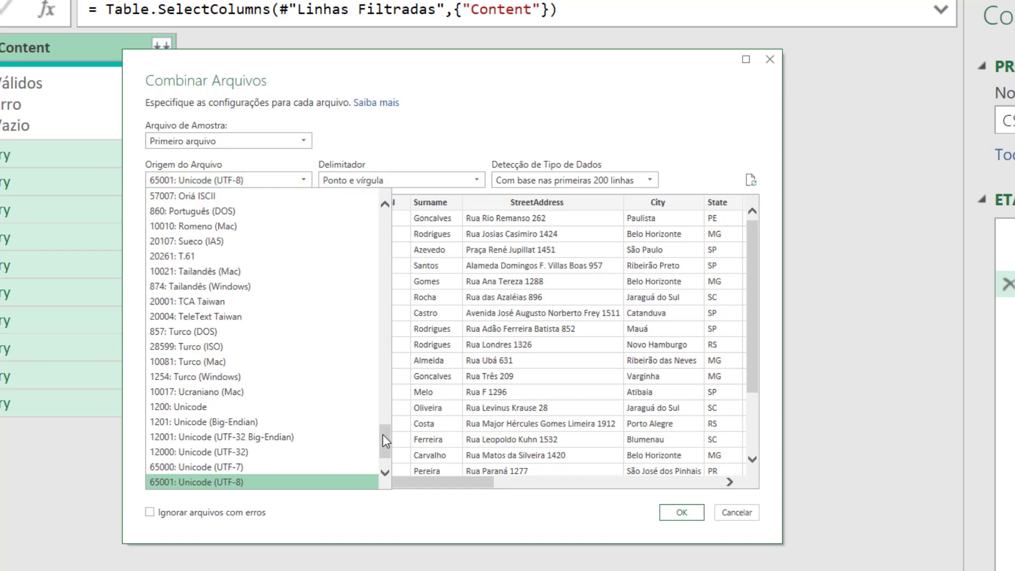
left_click(461, 116)
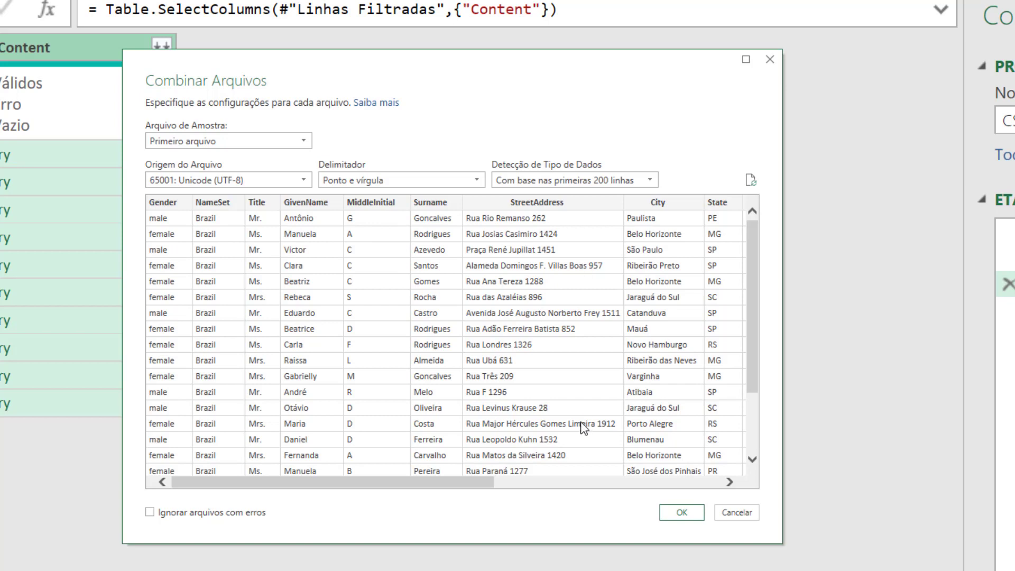
left_click(479, 181)
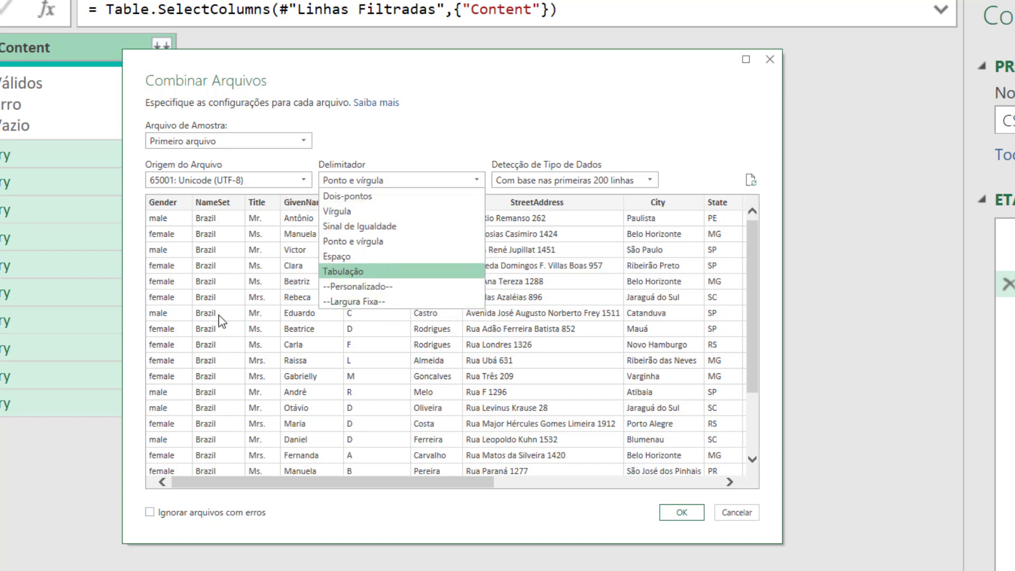
left_click(442, 165)
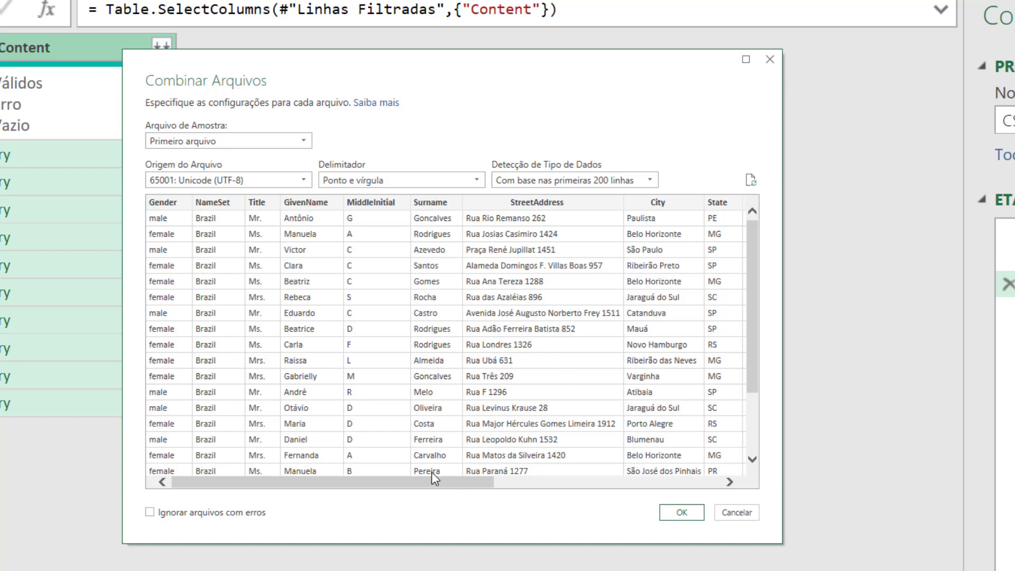
left_click_drag(423, 482, 337, 453)
left_click(681, 512)
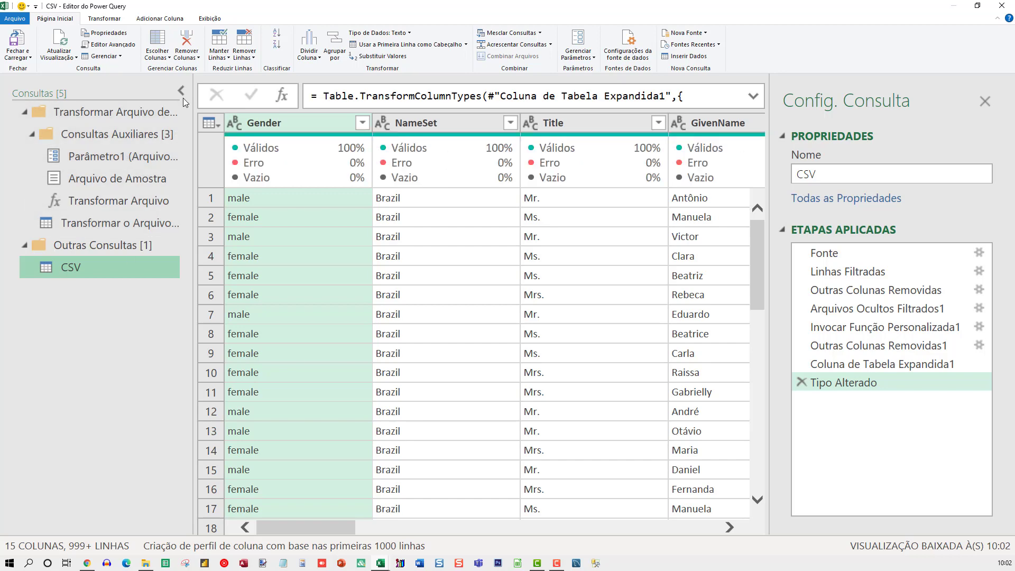
- Examine the data types assigned to the combined table's columns, including the type options available for the Title column
left_click(181, 90)
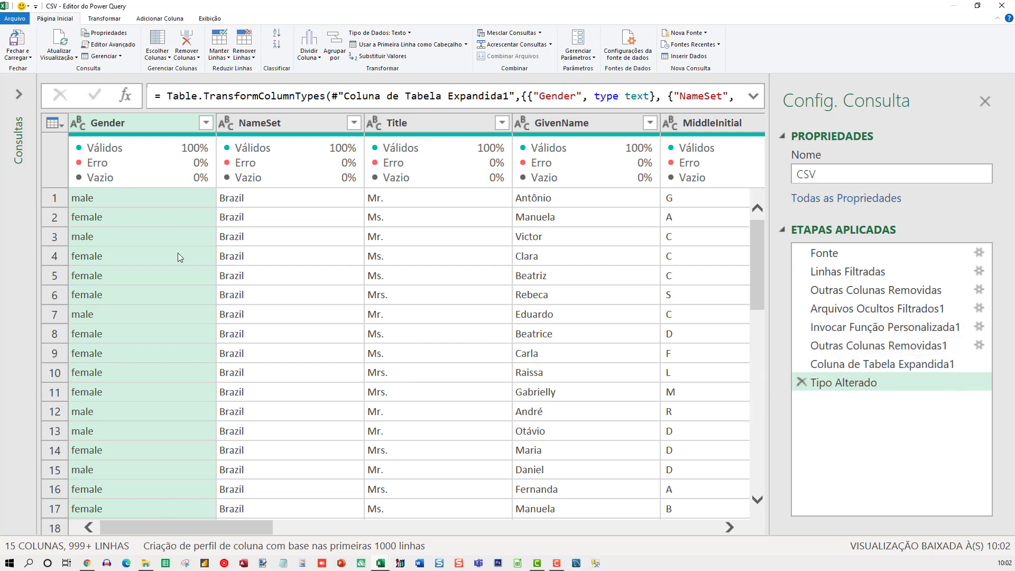
mouse_move(97, 149)
left_click(374, 127)
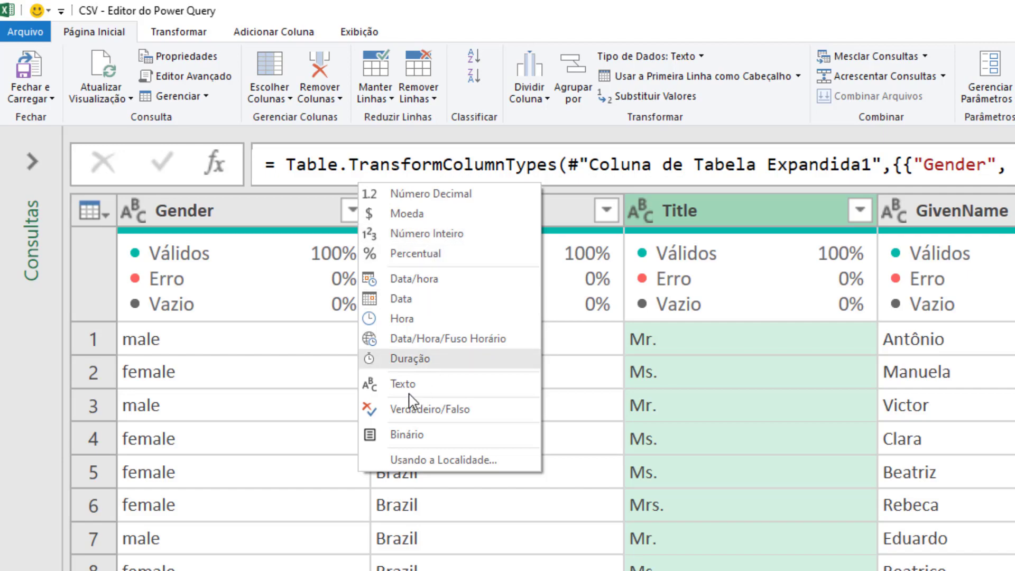
key("Escape")
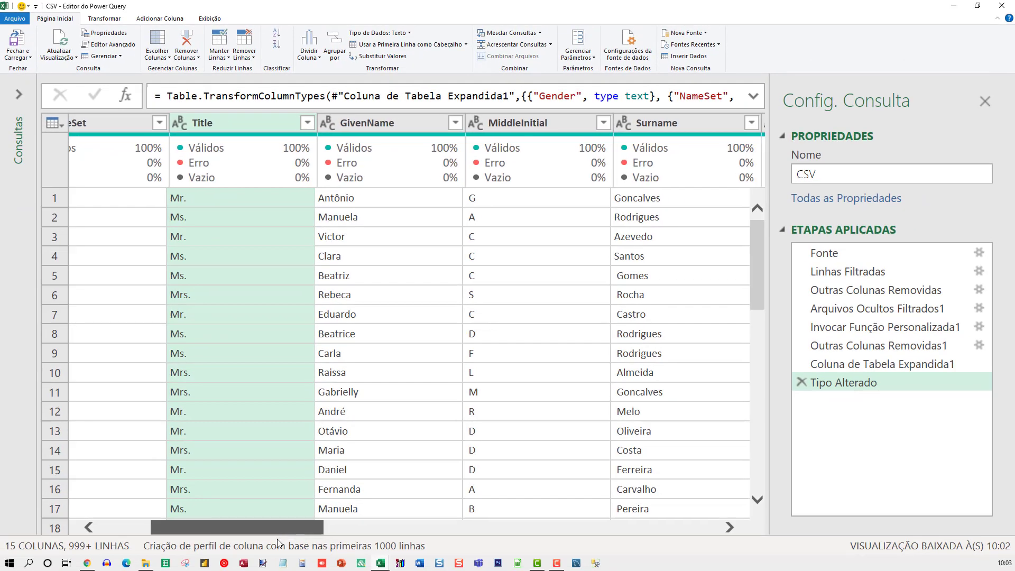
left_click_drag(277, 531, 278, 531)
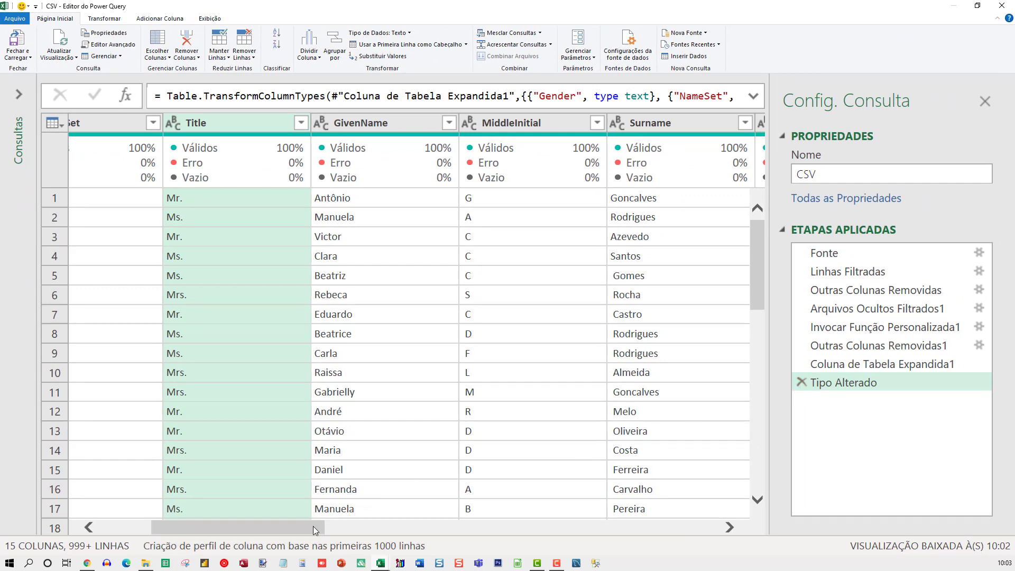
left_click_drag(310, 530, 445, 539)
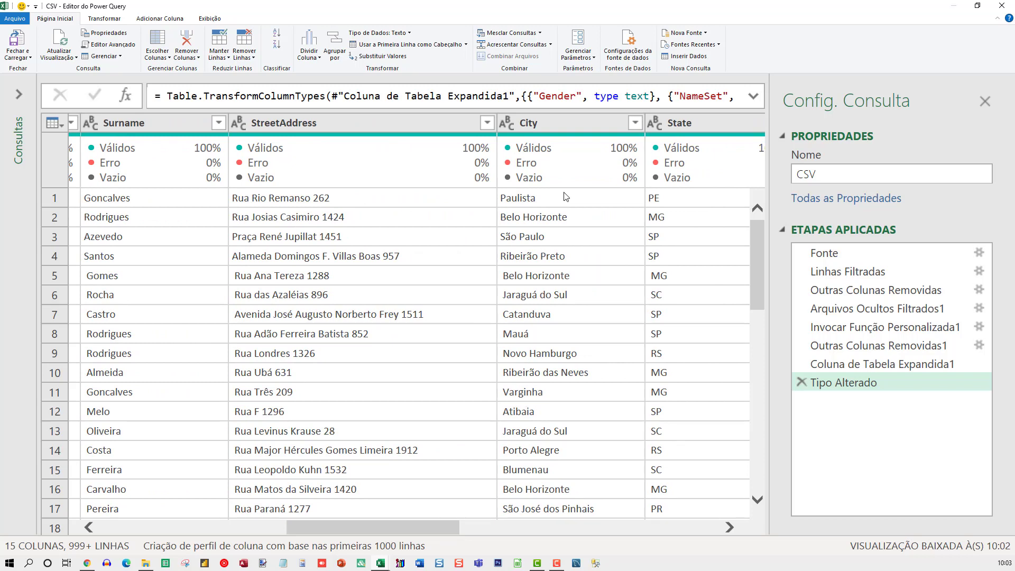
mouse_move(621, 163)
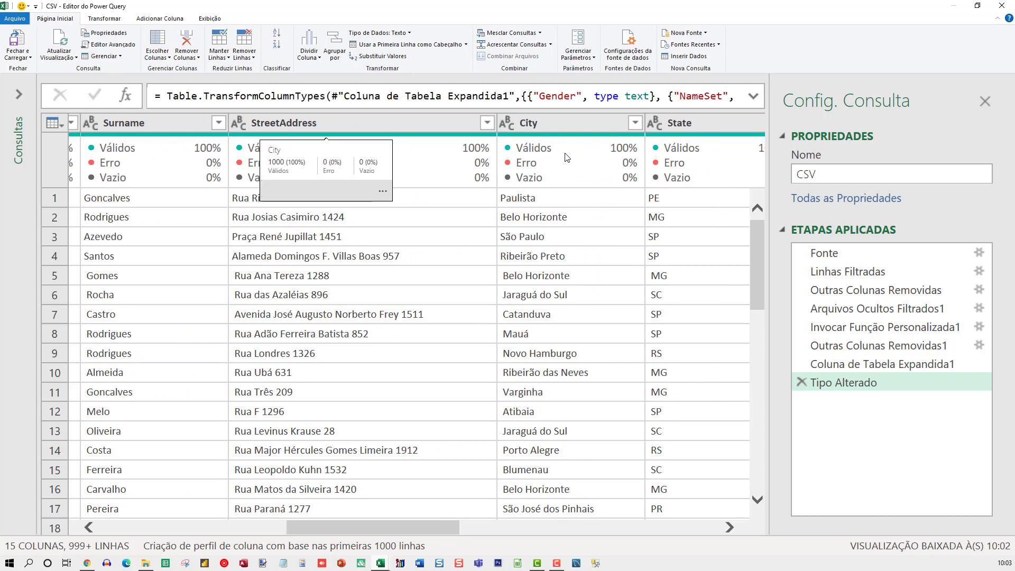
left_click_drag(419, 532, 543, 544)
left_click_drag(547, 544, 612, 547)
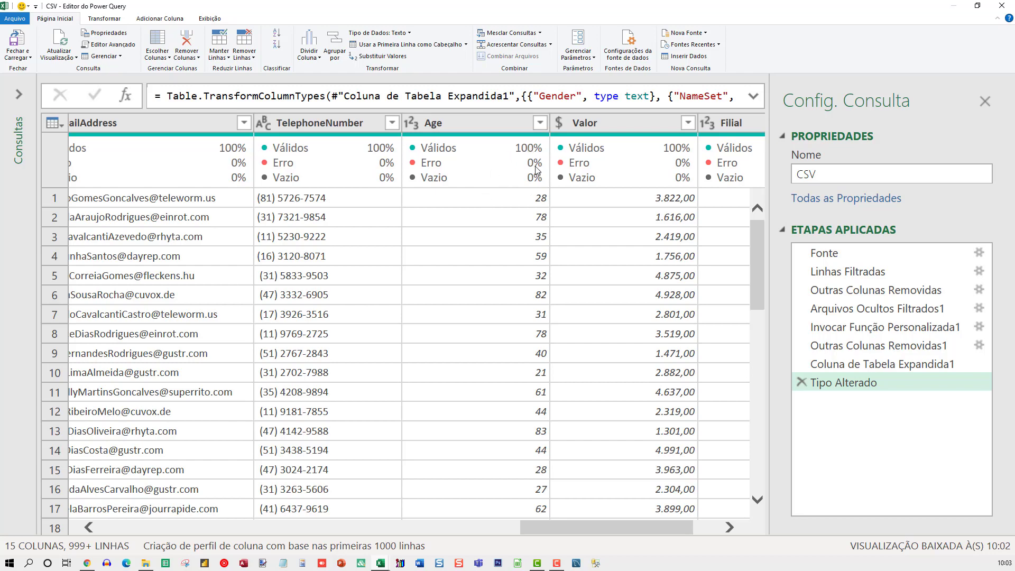
- Set the data type of the Age column to Número Inteiro
mouse_move(534, 170)
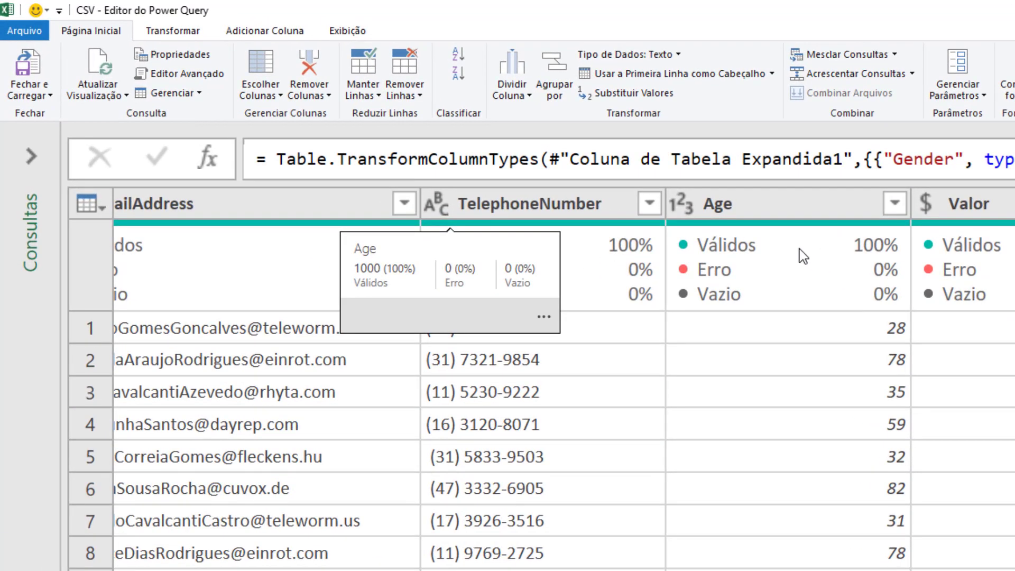
left_click(681, 209)
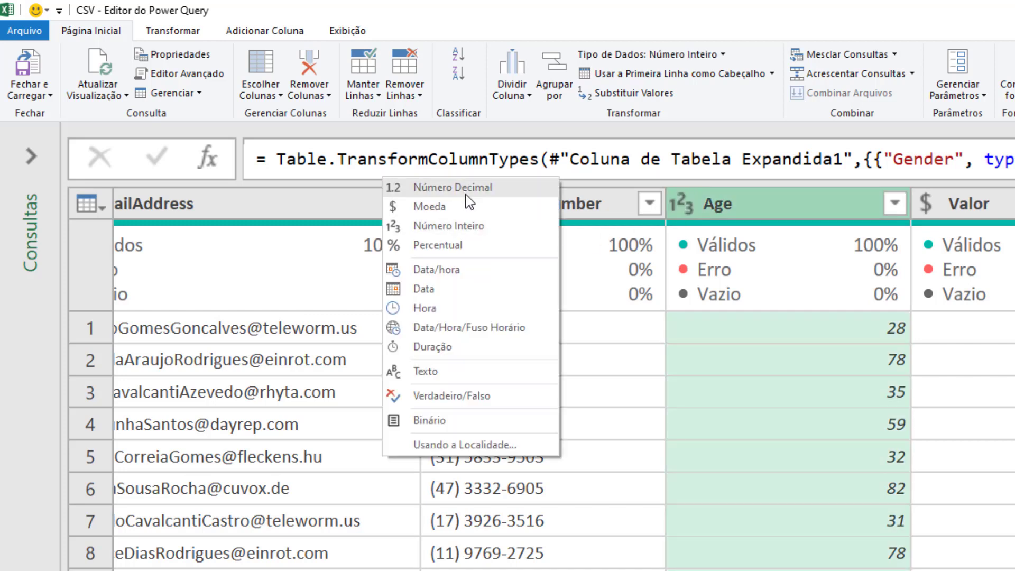
left_click(455, 227)
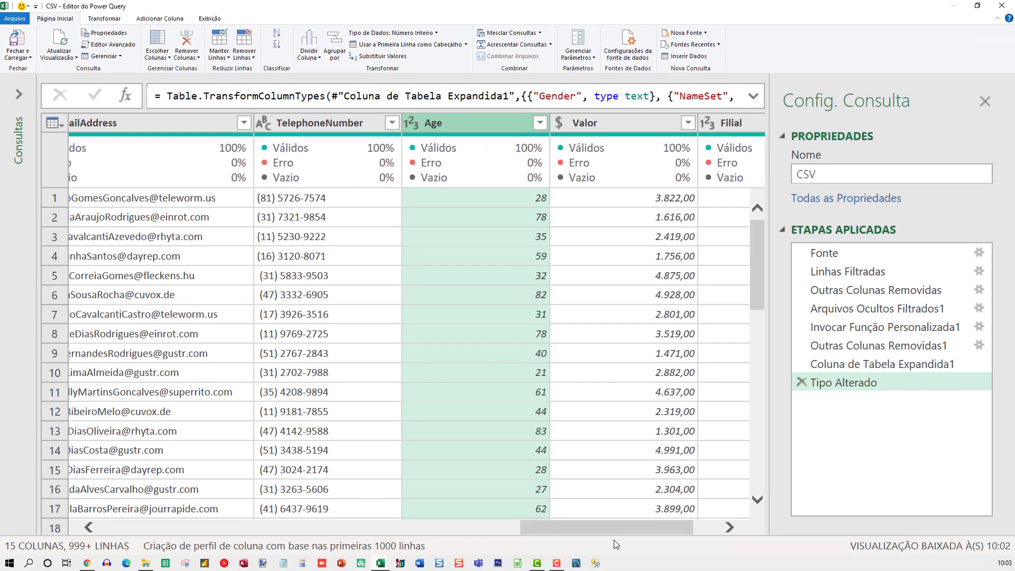
- Check the data type of the Valor column and look over the remaining columns of the combined table
scroll(607, 530, "right", 2)
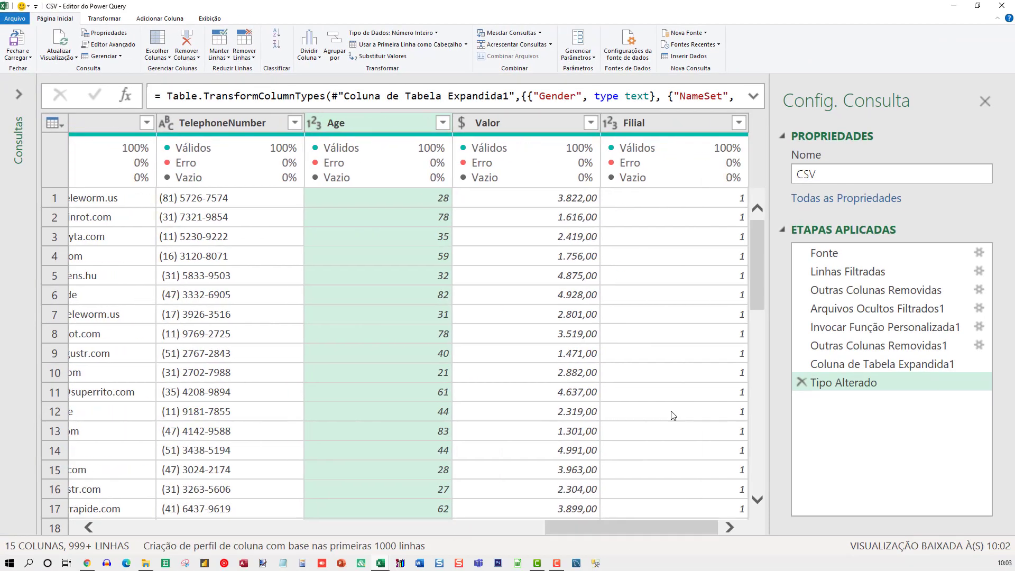
left_click(461, 123)
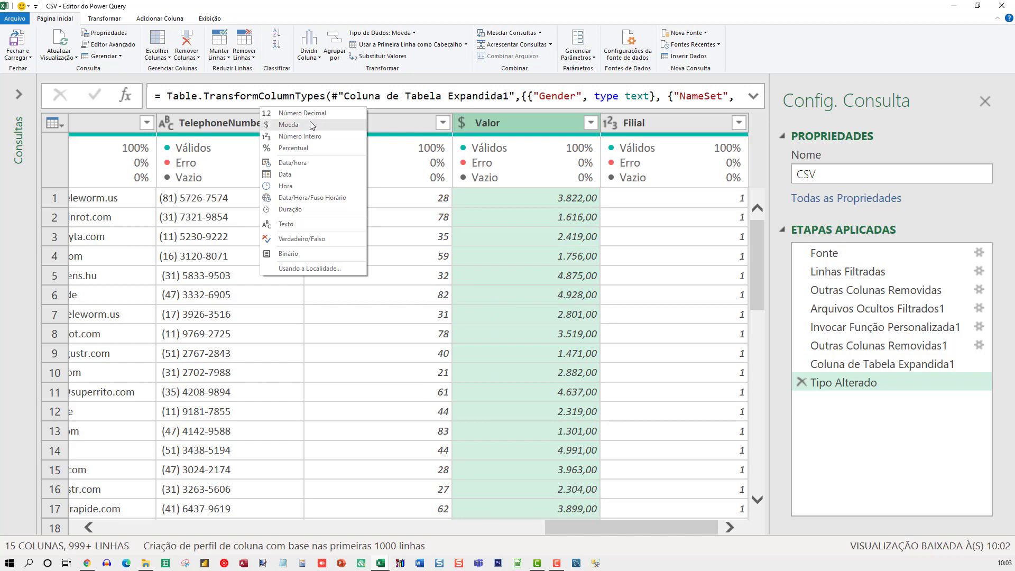
double_click(473, 9)
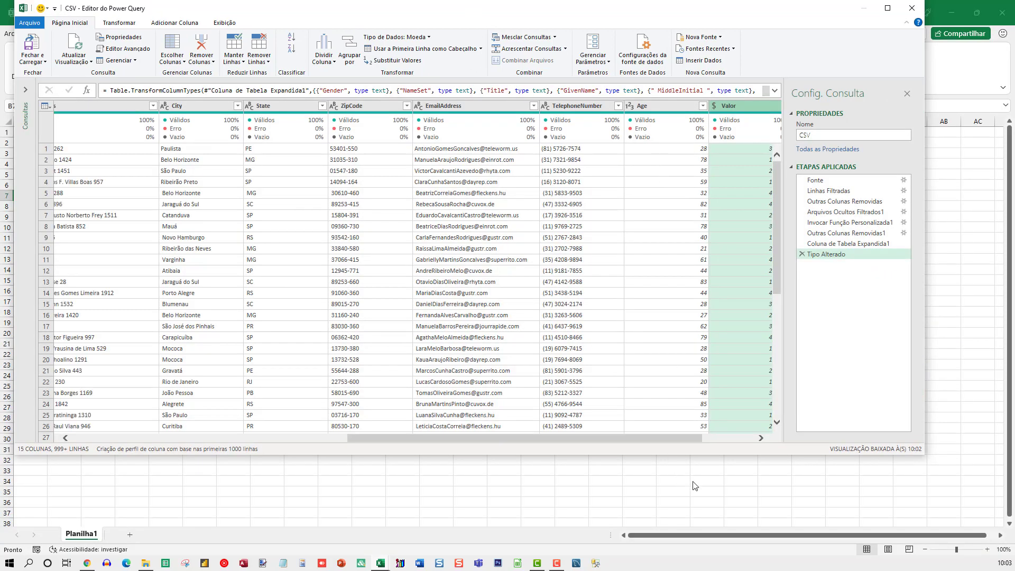
left_click(887, 8)
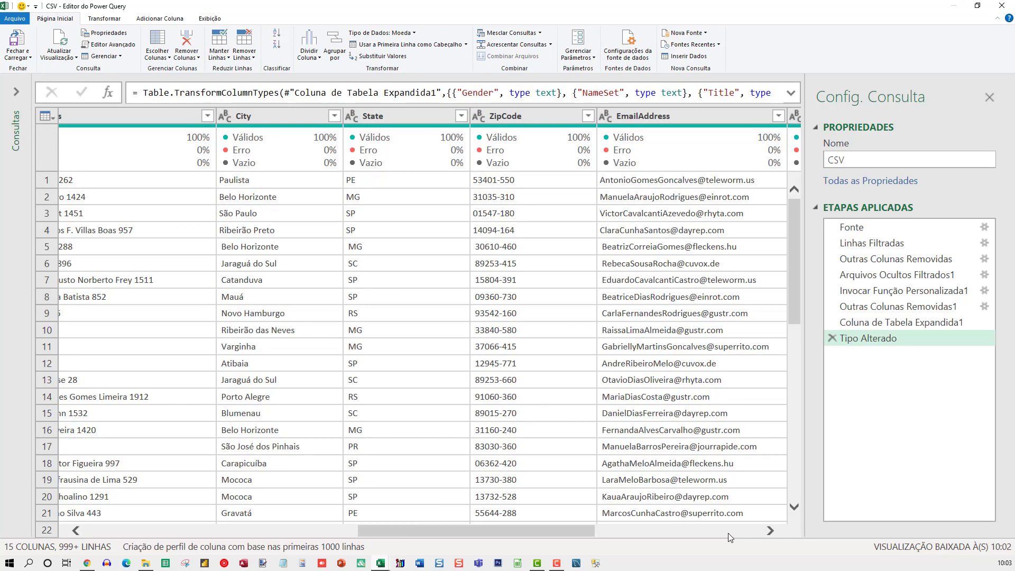
left_click(727, 533)
mouse_move(742, 170)
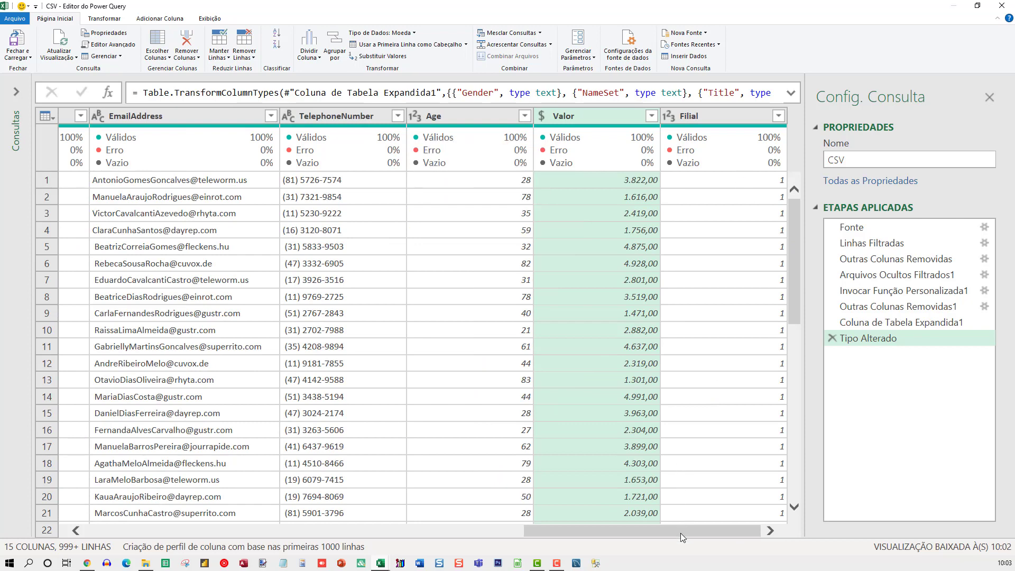
left_click_drag(680, 531, 244, 531)
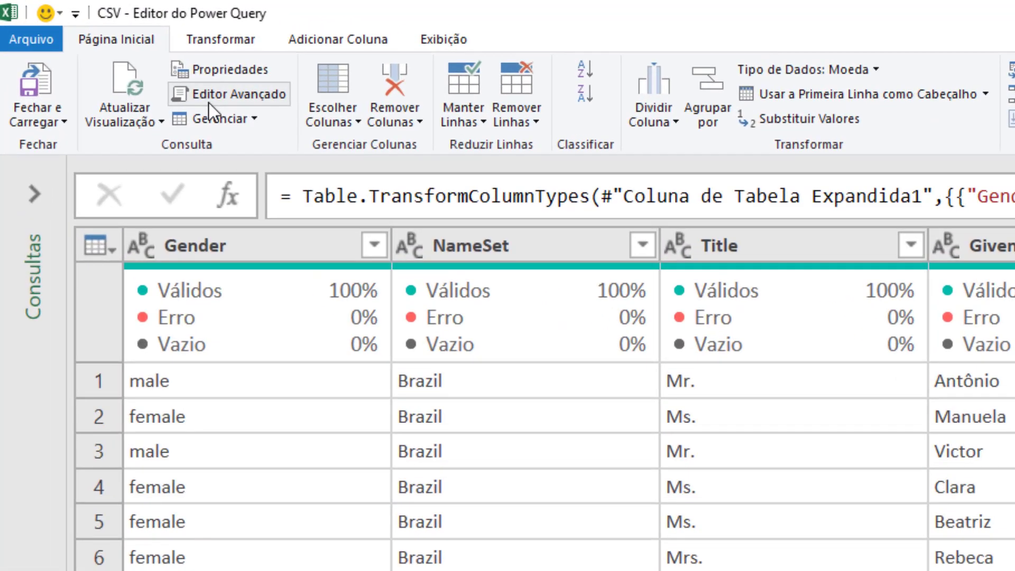
- Close the Power Query Editor and load the queries with the Apenas Criar Conexão option
left_click(48, 110)
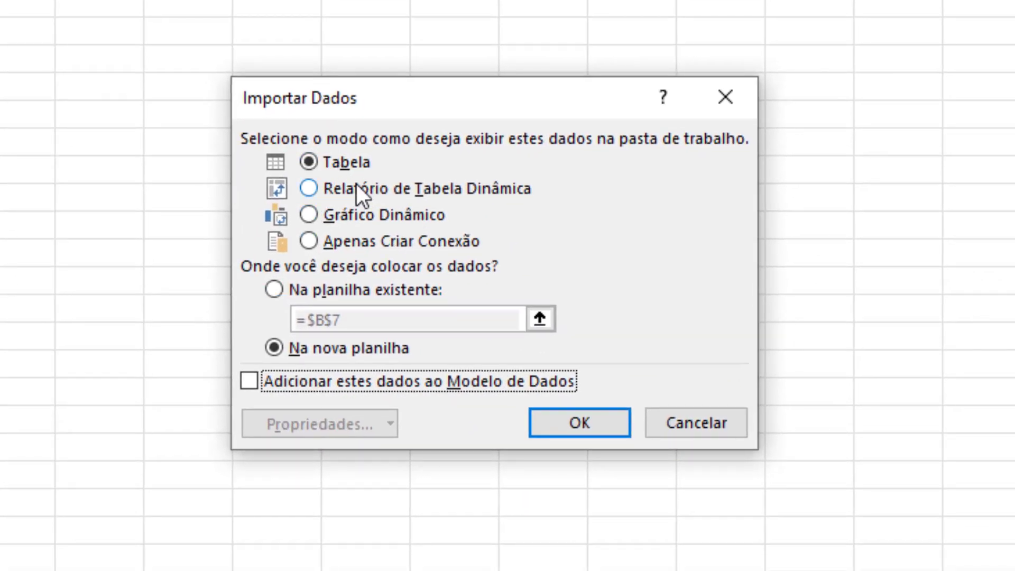
left_click(350, 243)
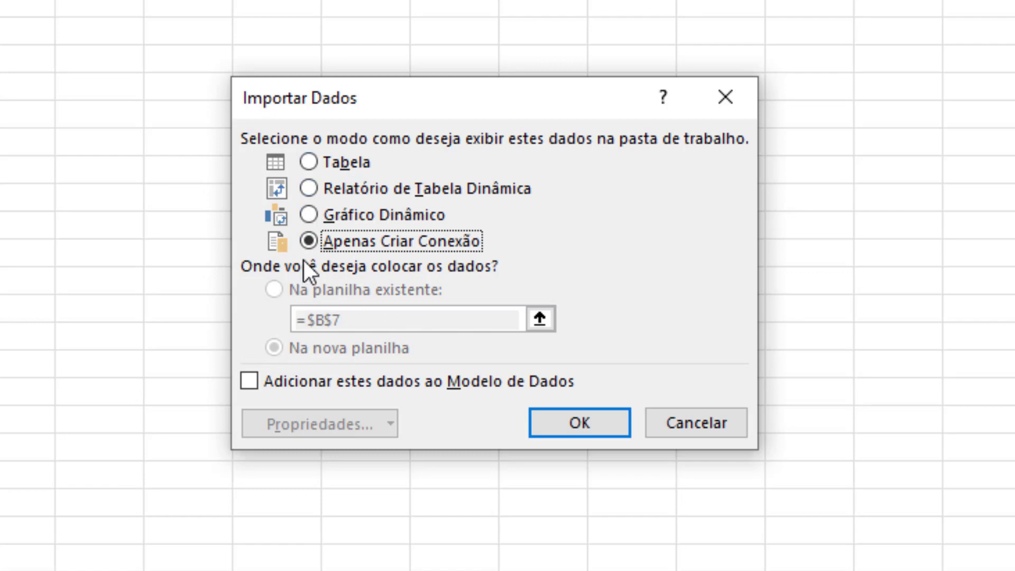
left_click(574, 422)
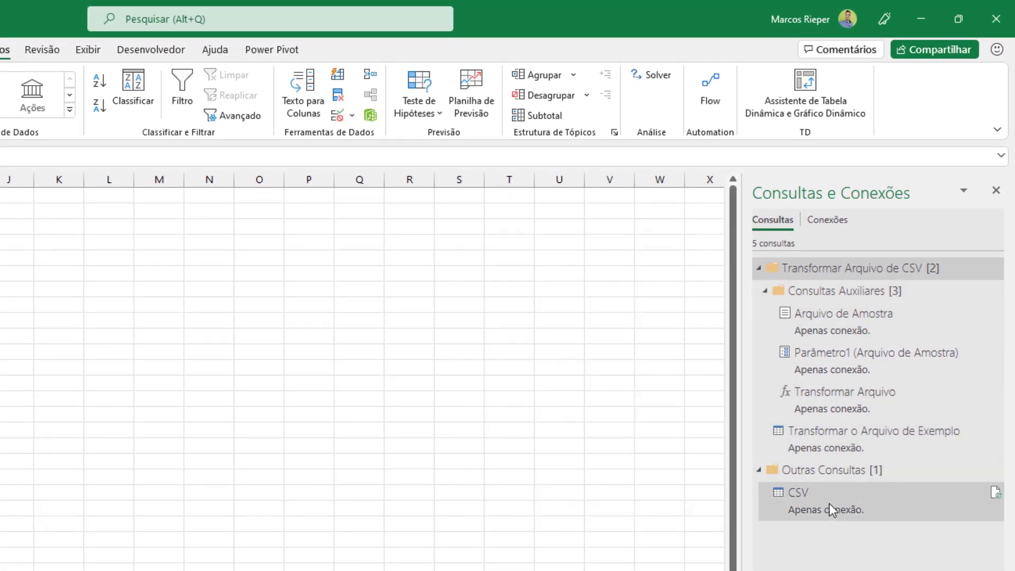
- Load the CSV query as a Tabela in the existing worksheet at cell B7 and look over the loaded rows
mouse_move(830, 506)
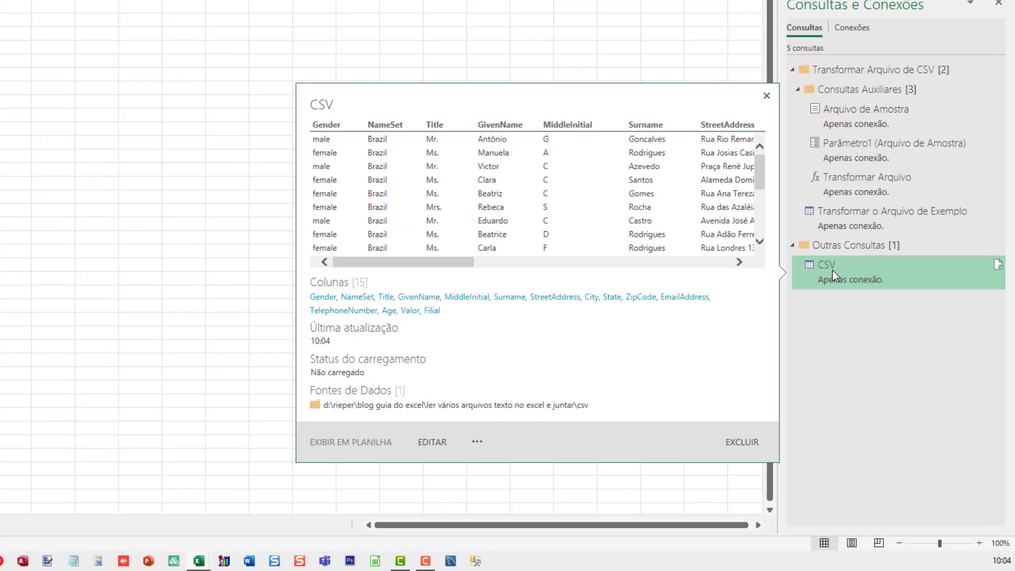
right_click(873, 334)
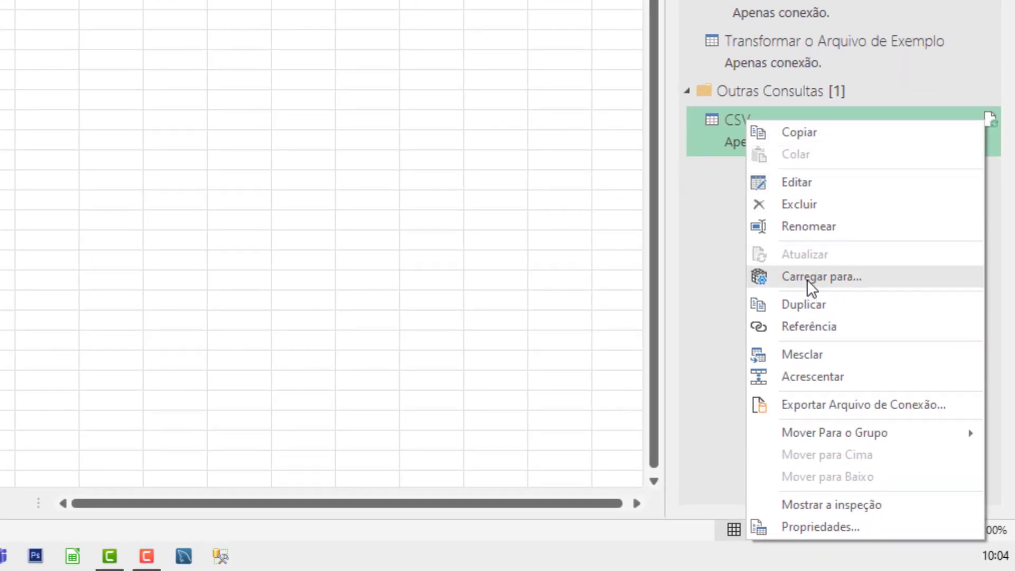
left_click(806, 279)
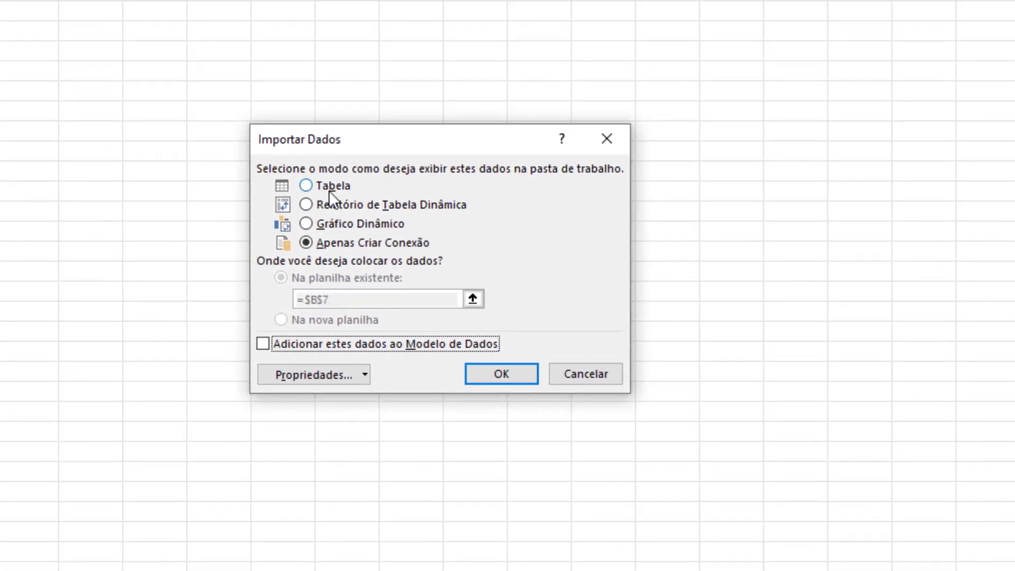
left_click(322, 186)
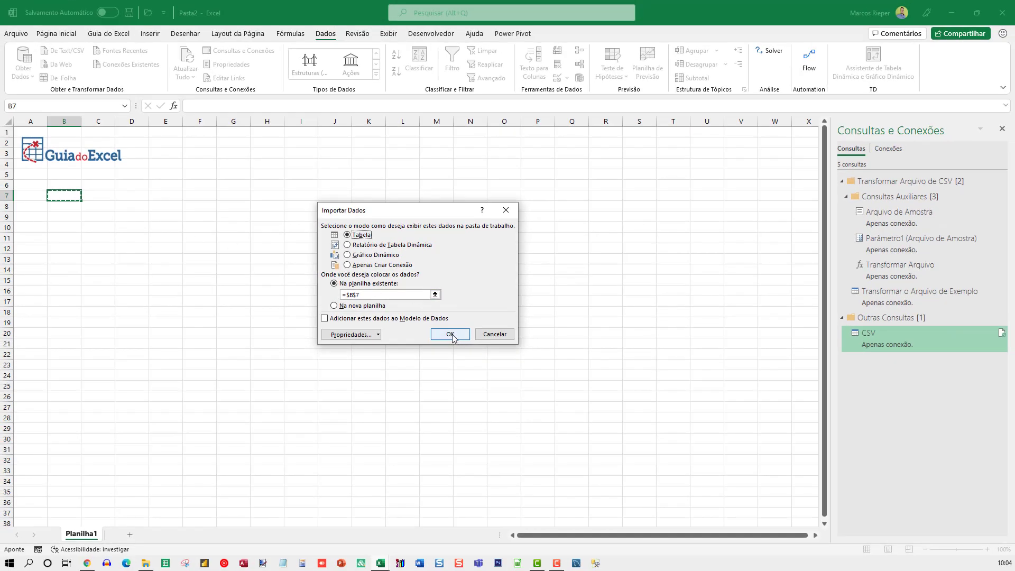
left_click(450, 335)
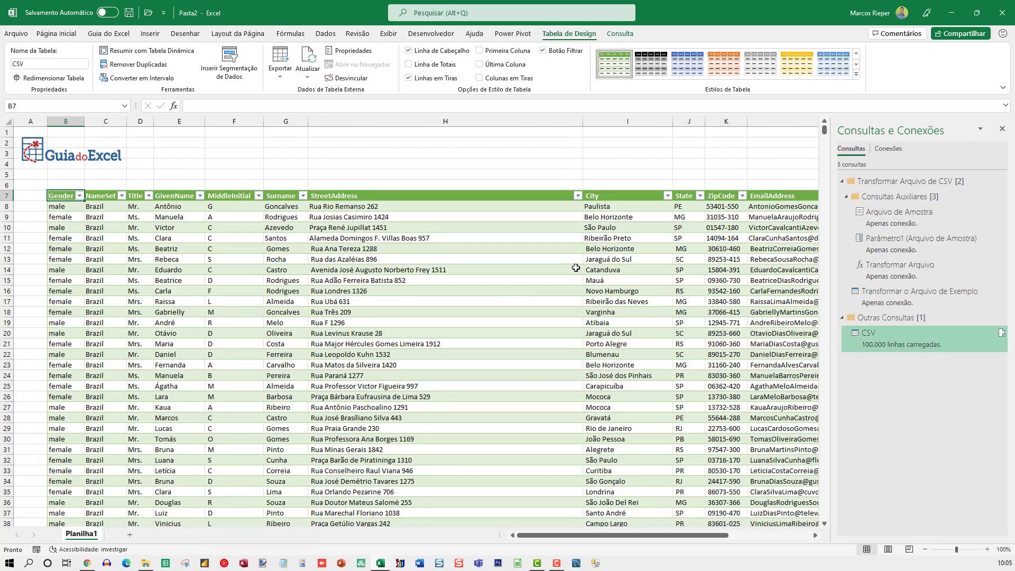
scroll(609, 372, "down", 10)
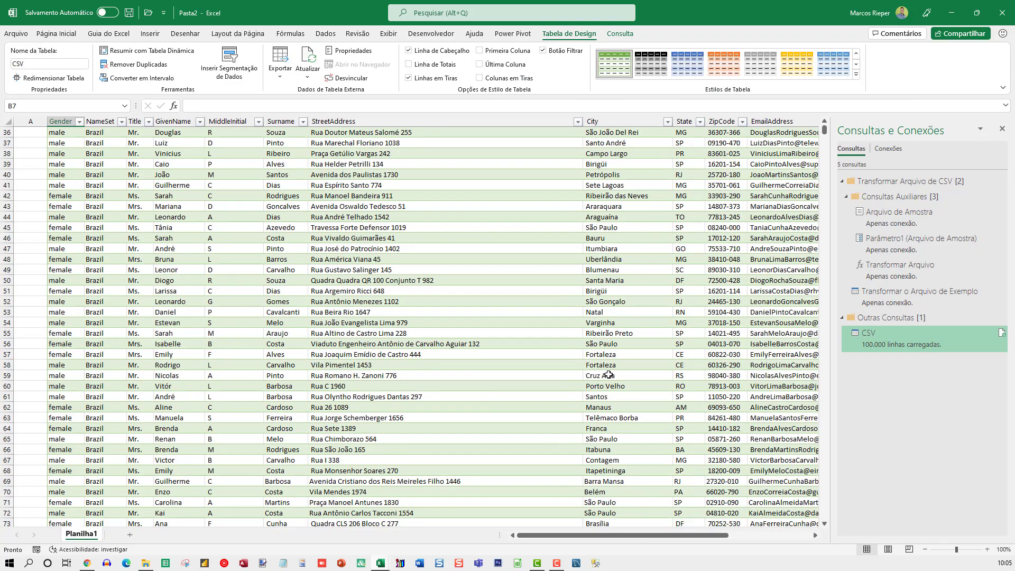
scroll(576, 359, "up", 10)
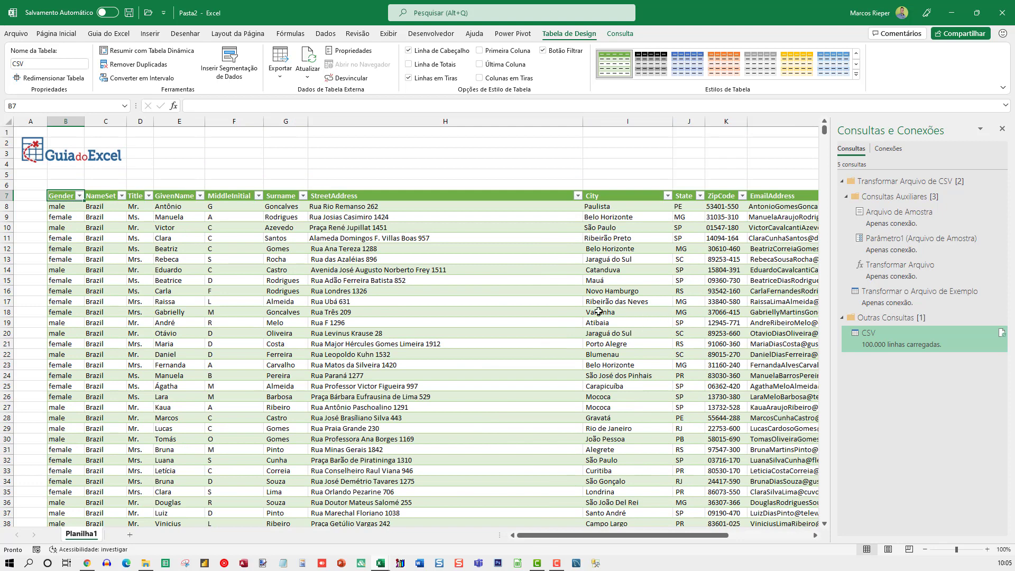
- In File Explorer, duplicate filial 9.csv and filial 10.csv within the CSV folder, and return to Excel
left_click(146, 564)
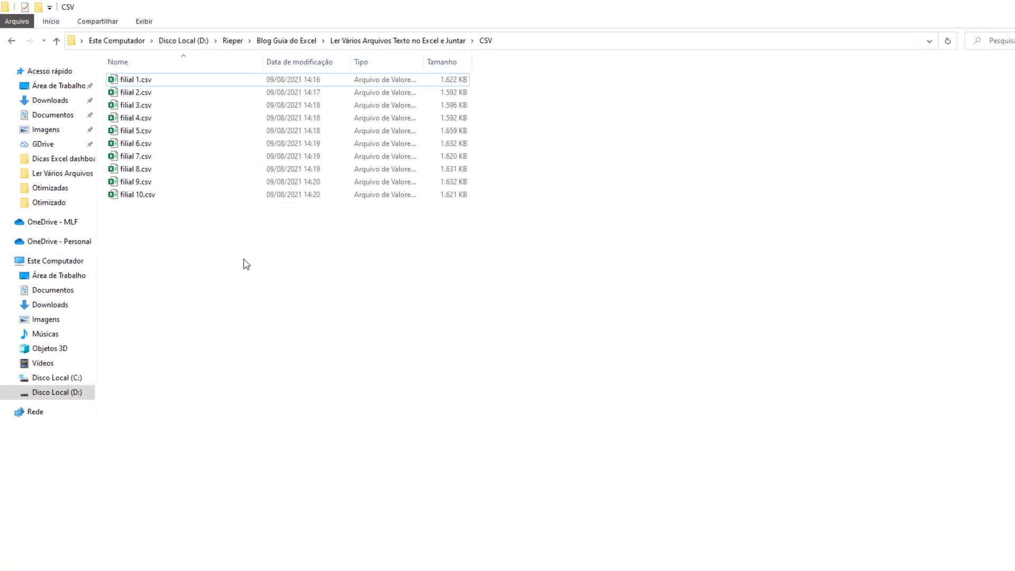
left_click_drag(211, 214, 124, 198)
left_click_drag(197, 320, 193, 287)
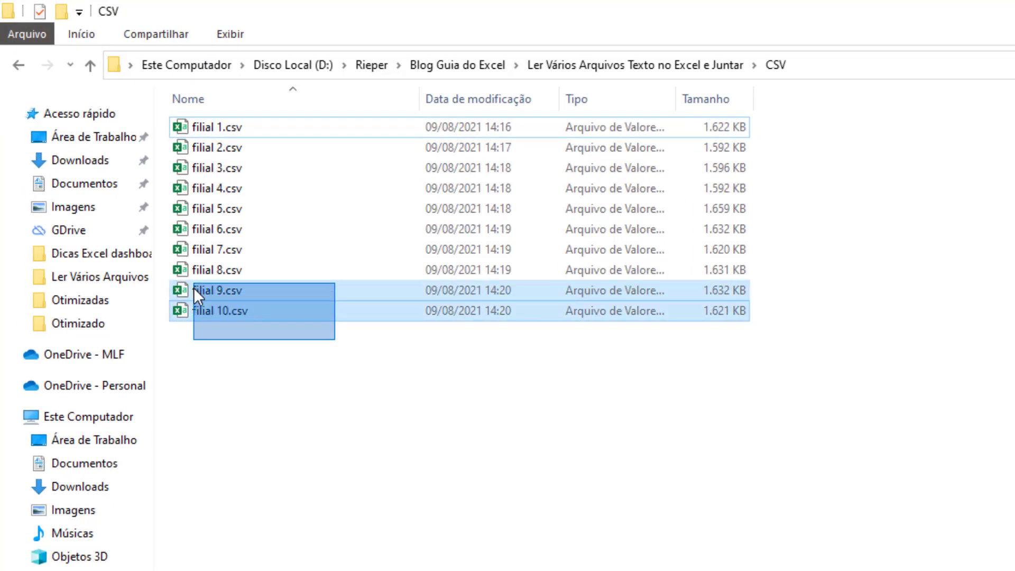
key("ctrl+c")
key("ctrl+v")
left_click(424, 421)
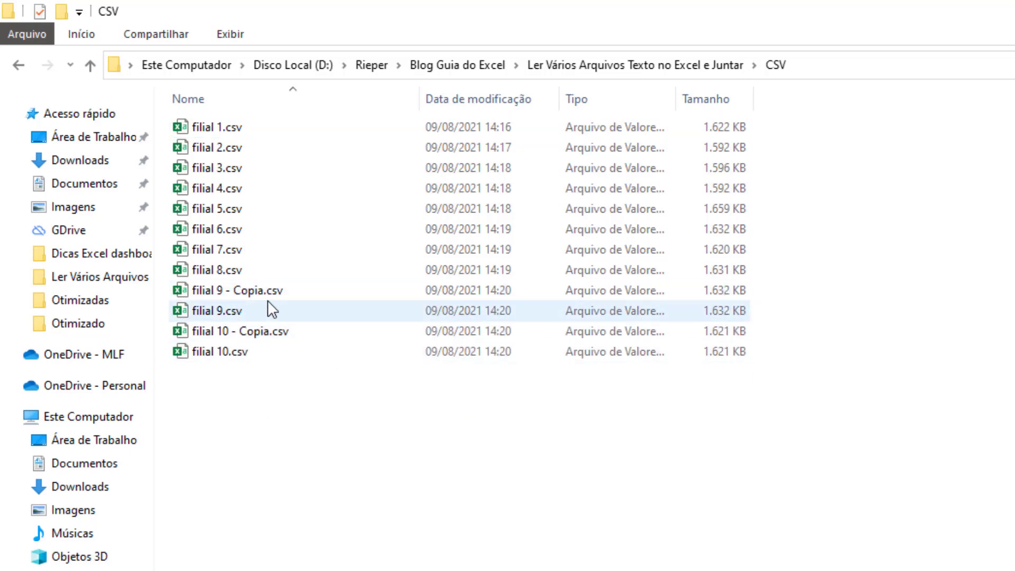
left_click(952, 7)
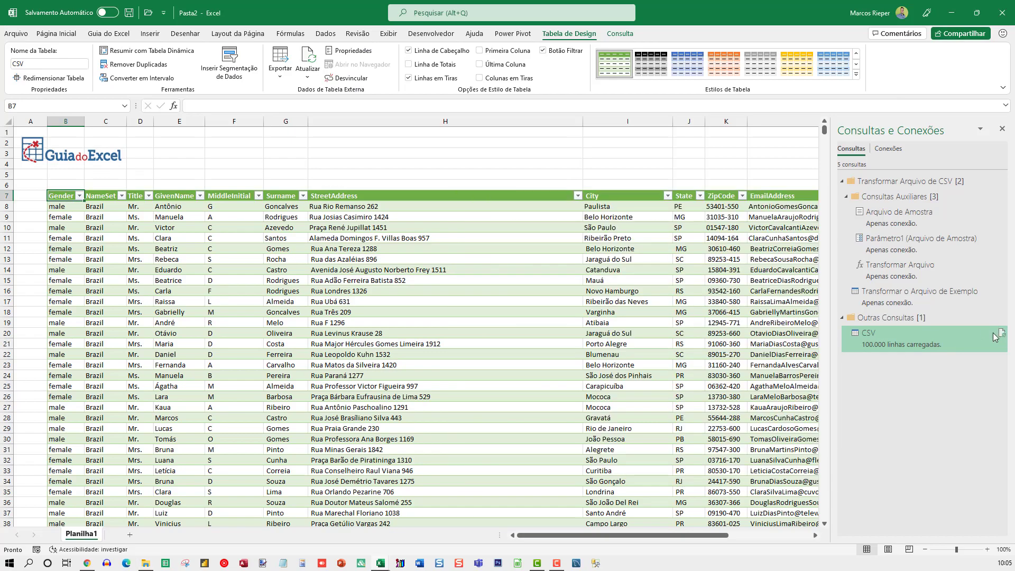
- Refresh the CSV table with the Atualizar option so it takes in the files added to the folder
left_click(326, 33)
left_click(239, 50)
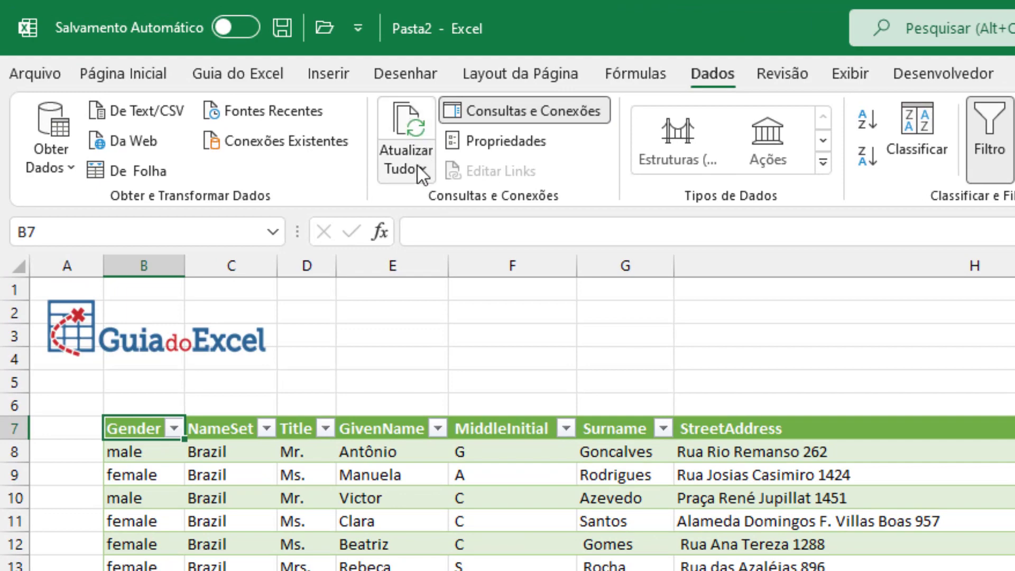
left_click(408, 164)
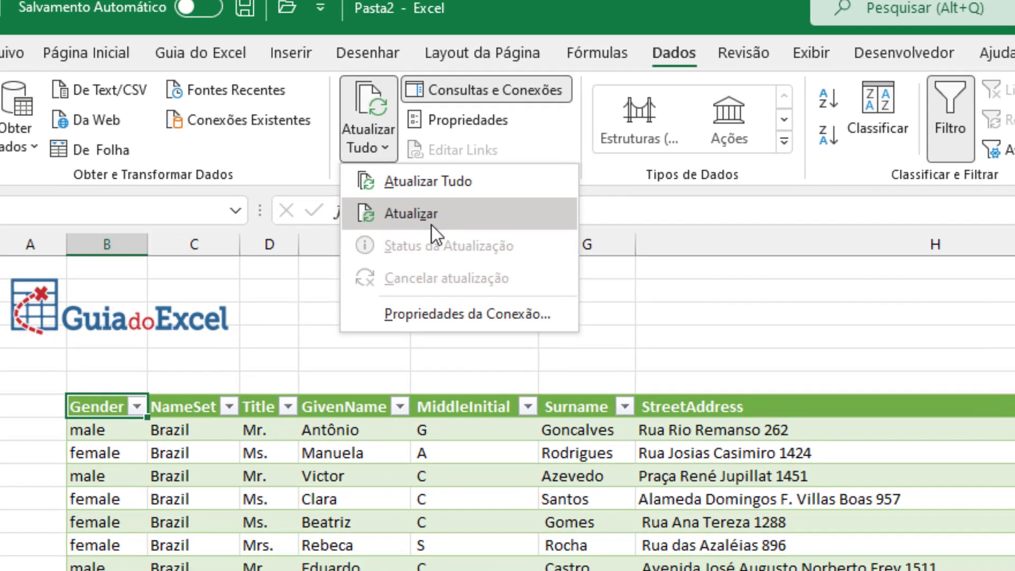
left_click(455, 236)
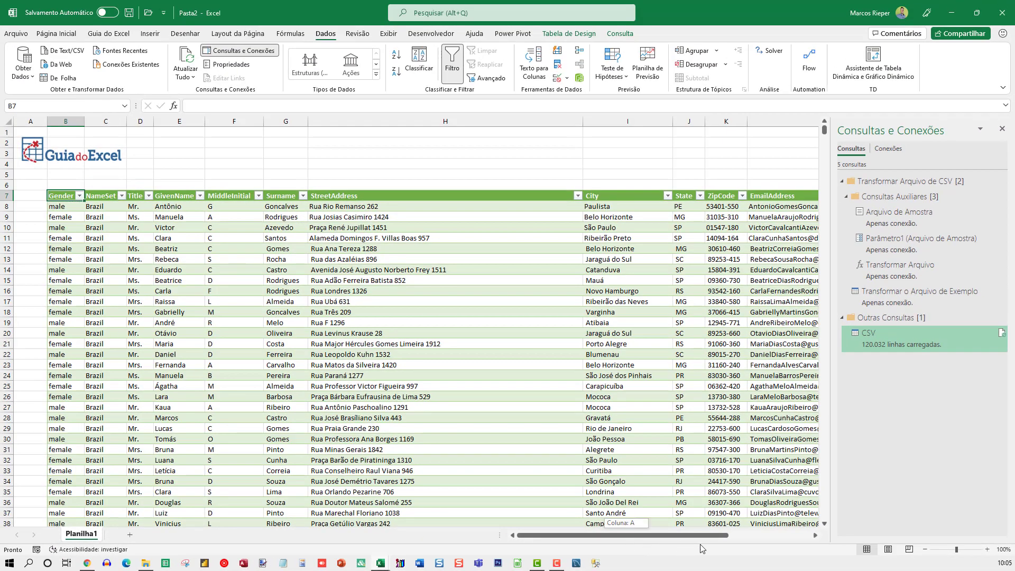
- Examine the filter values of the Filial column in the refreshed table, leaving the filter unapplied, and look over the table up close
left_click_drag(434, 506, 570, 534)
left_click_drag(764, 552, 765, 551)
left_click(778, 196)
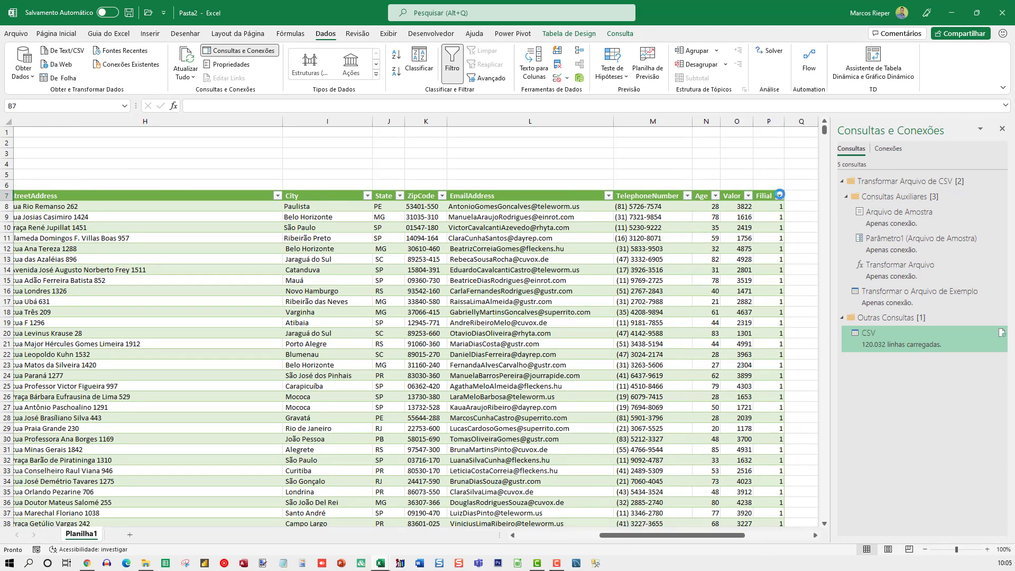
scroll(777, 352, "down", 3)
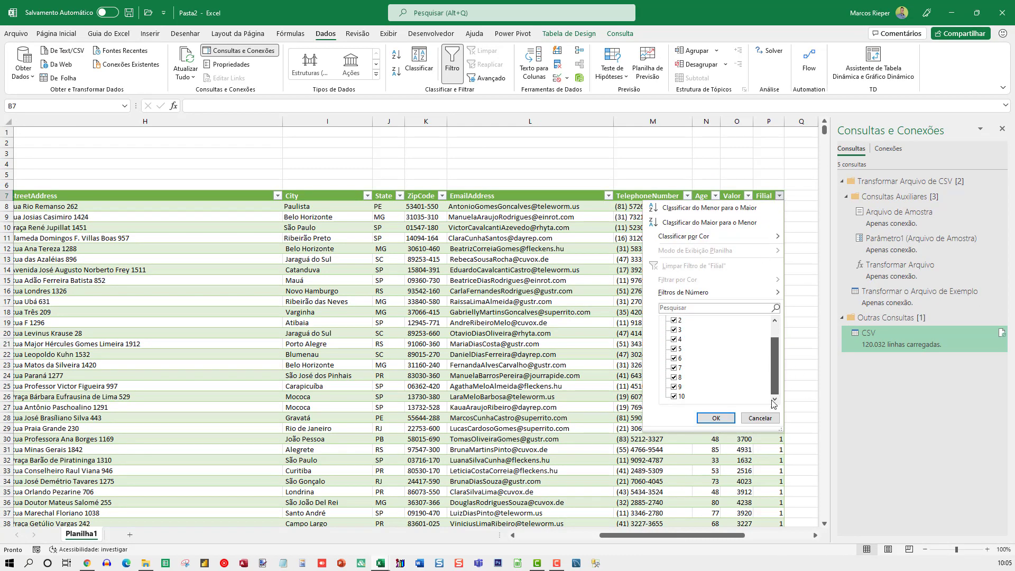
left_click(796, 385)
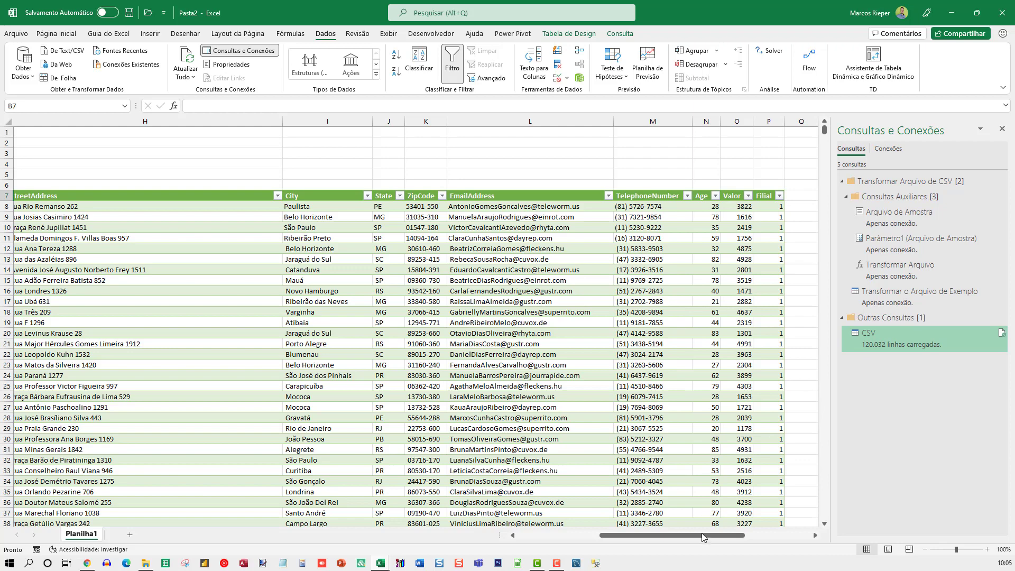
left_click_drag(703, 537, 634, 536)
left_click(318, 317)
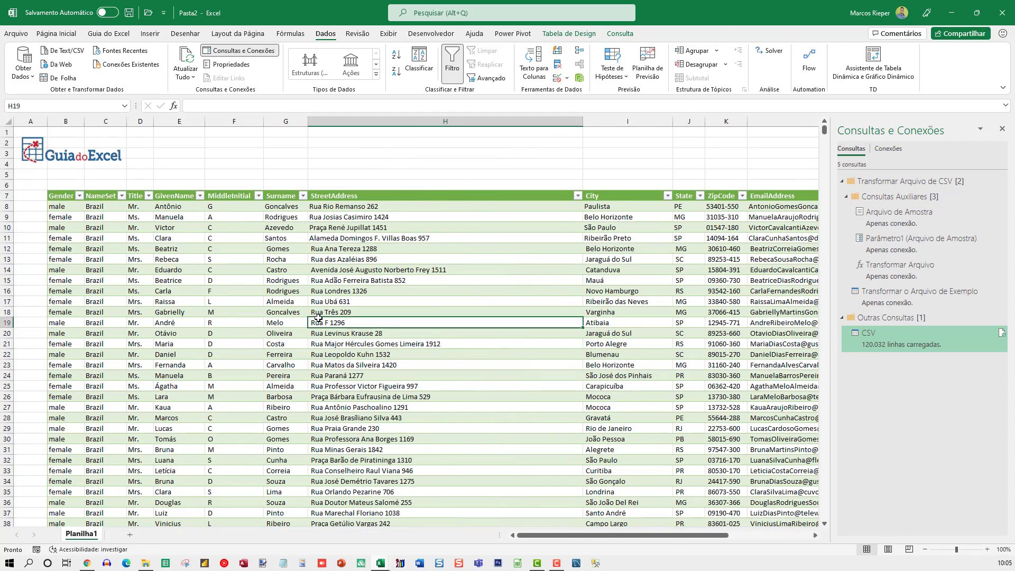
scroll(386, 274, "up", 3)
scroll(388, 272, "up", 3)
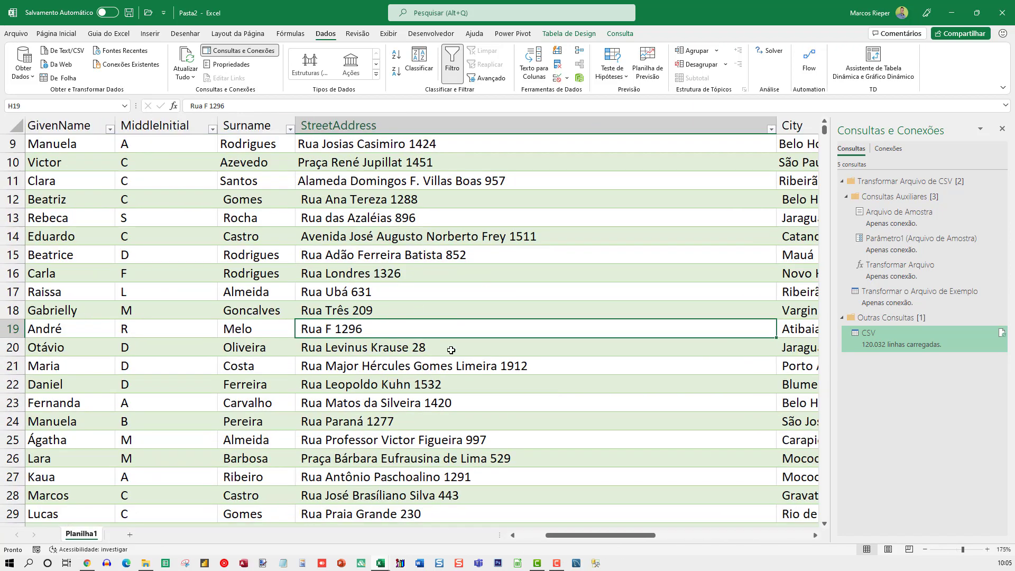
scroll(436, 399, "up", 3)
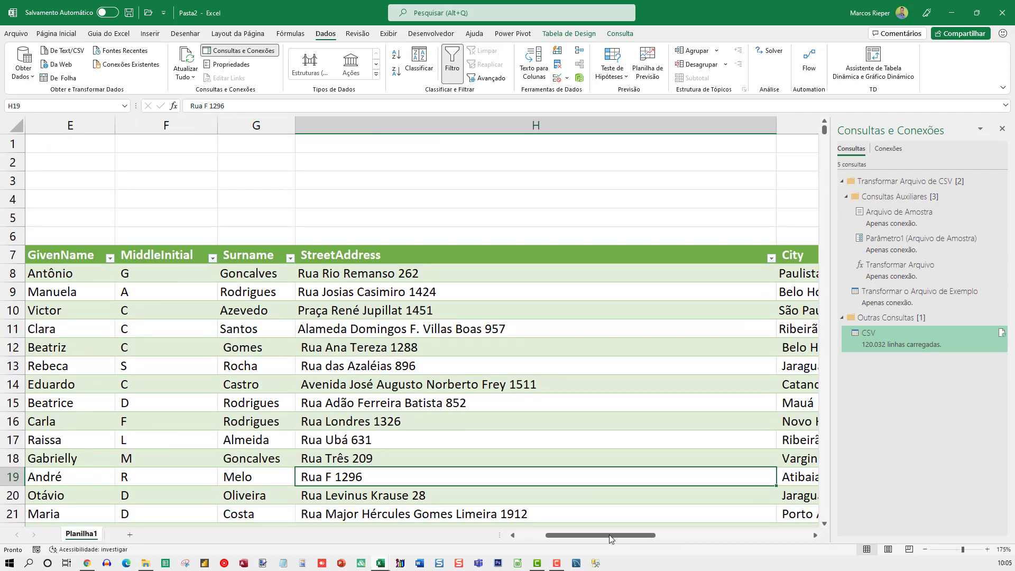
left_click_drag(611, 538, 479, 557)
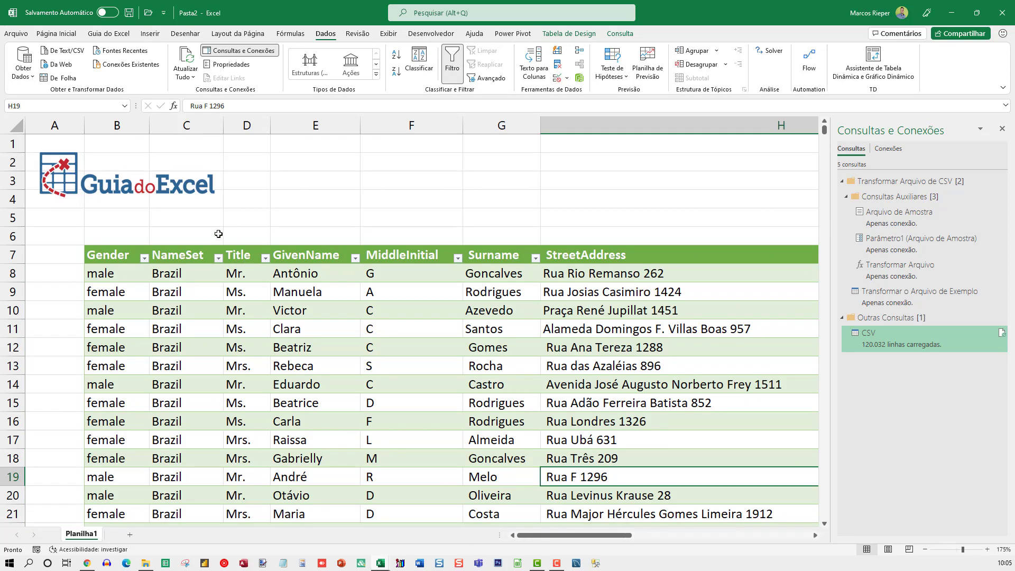
- Delete all worksheet rows from row 7 down, removing the loaded table, and select cell B7
left_click(47, 256)
key("shift+space")
key("ctrl+shift+Down")
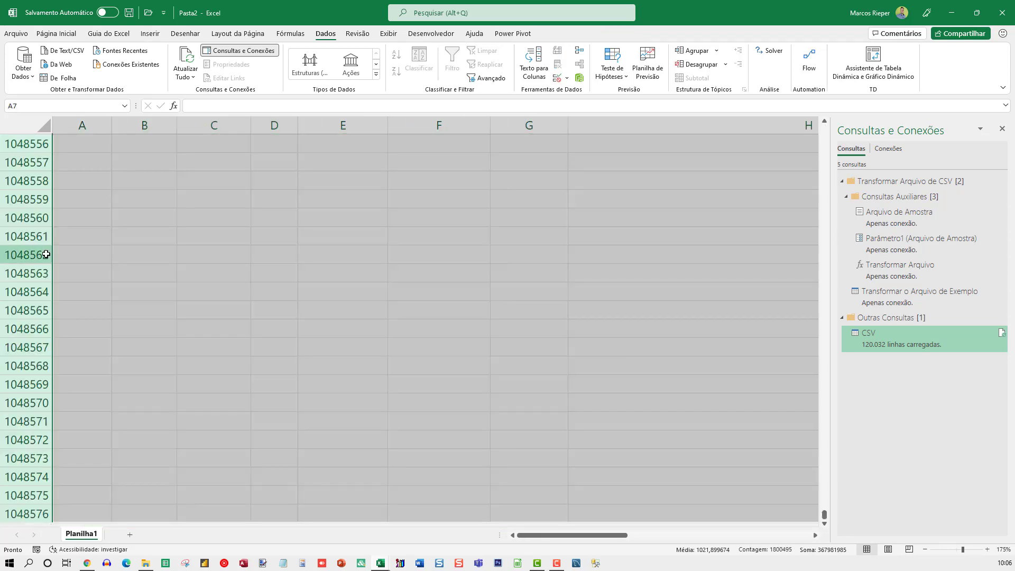
key("ctrl+BackSpace")
key("ctrl+minus")
left_click(134, 261)
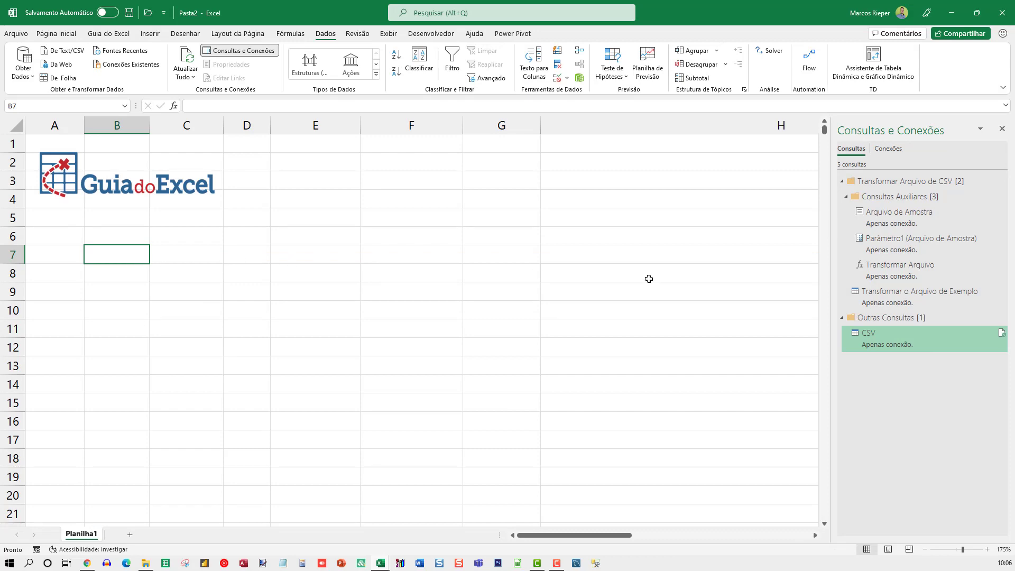
- Load the CSV query as a Relatório de Tabela Dinâmica in the existing worksheet at cell B7
right_click(890, 339)
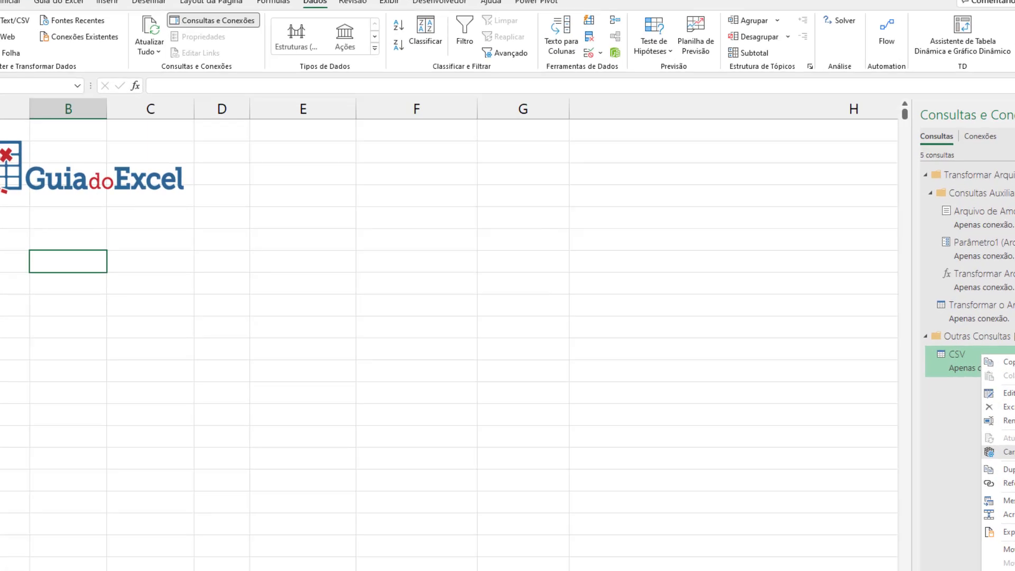
left_click(945, 422)
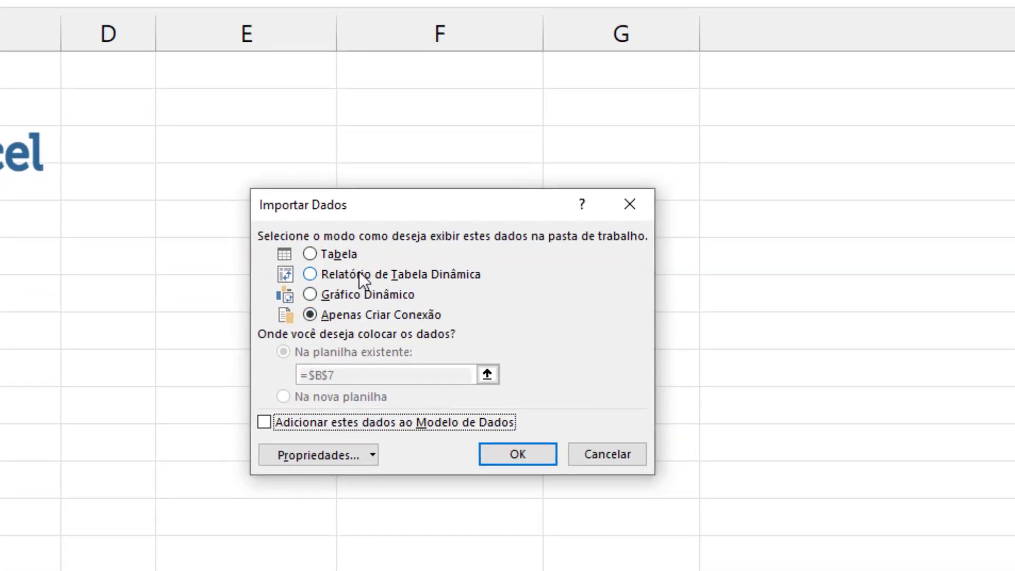
left_click(354, 271)
left_click(509, 448)
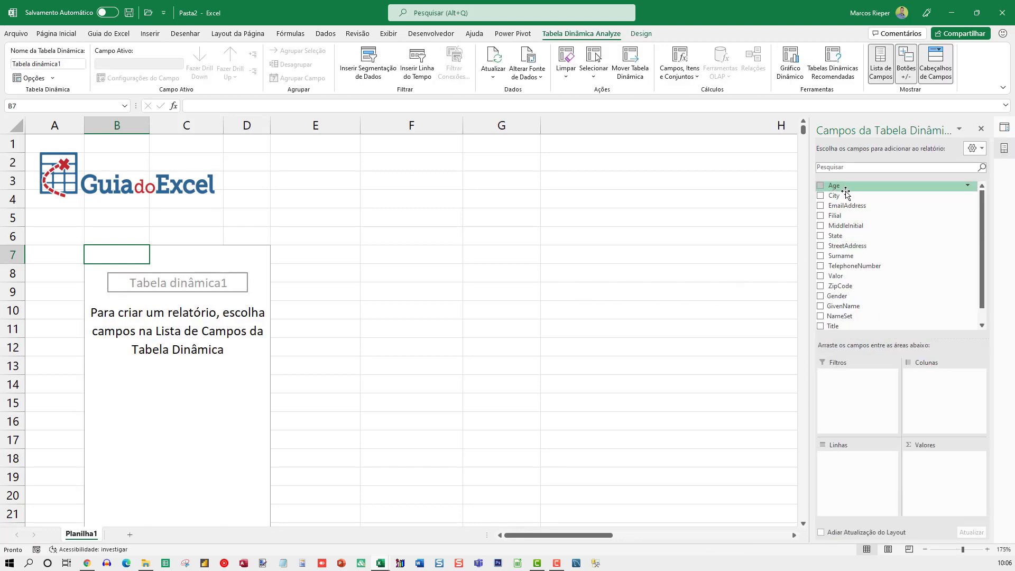
- Lay out the PivotTable with State as rows, Filial as columns and the sum of Valor as values
left_click_drag(839, 236, 868, 496)
scroll(941, 264, "down", 1)
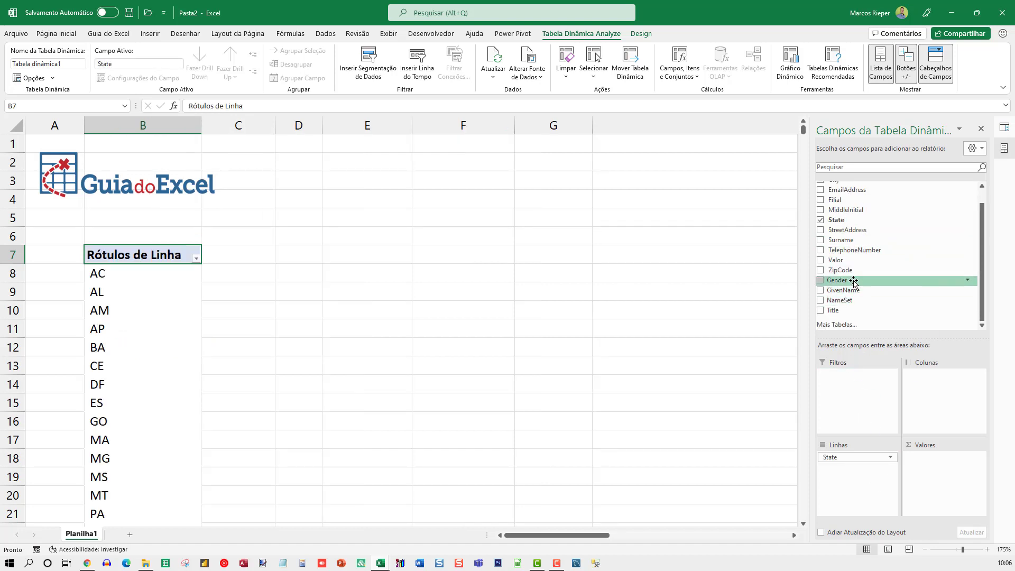
left_click_drag(855, 260, 928, 455)
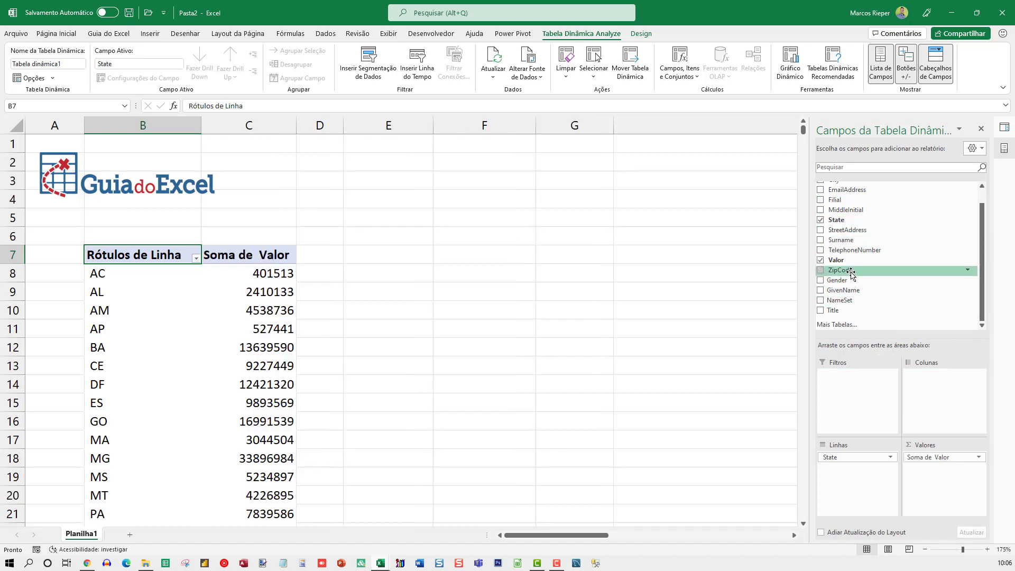
scroll(857, 248, "up", 2)
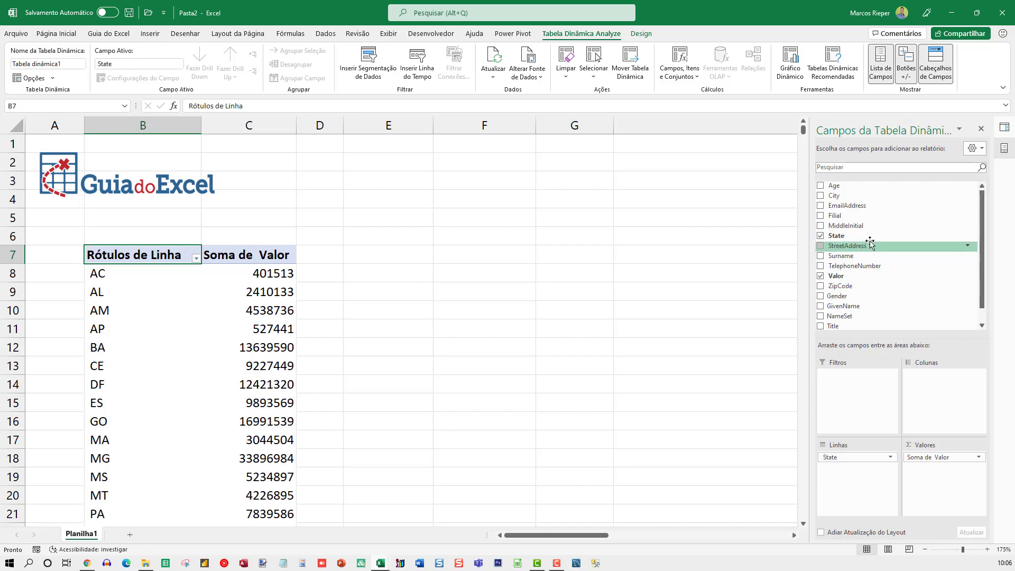
left_click_drag(845, 224, 924, 380)
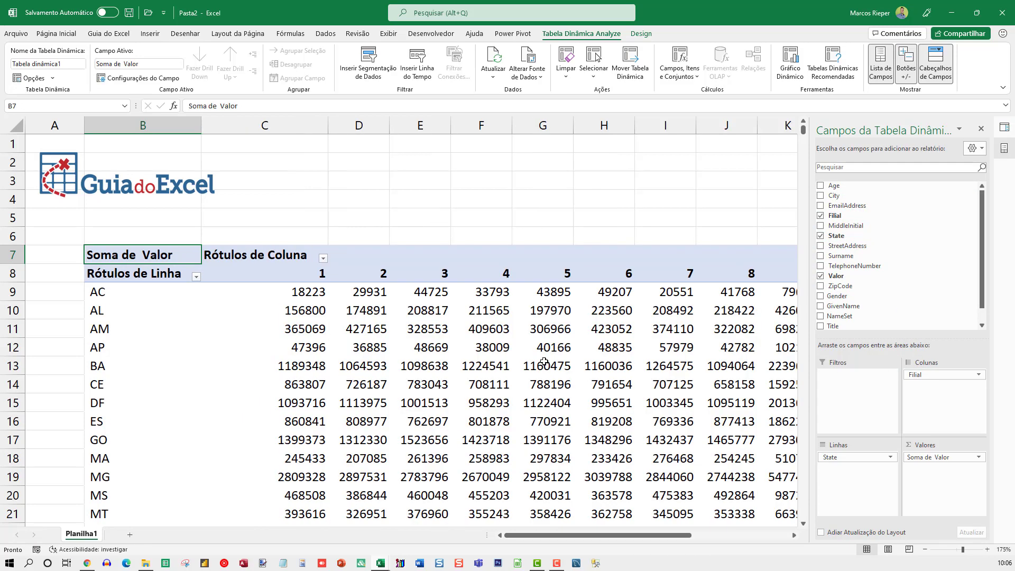
- Apply the R$ accounting number format to all of the PivotTable's values from C9 to its last cell
right_click(273, 295)
key("Escape")
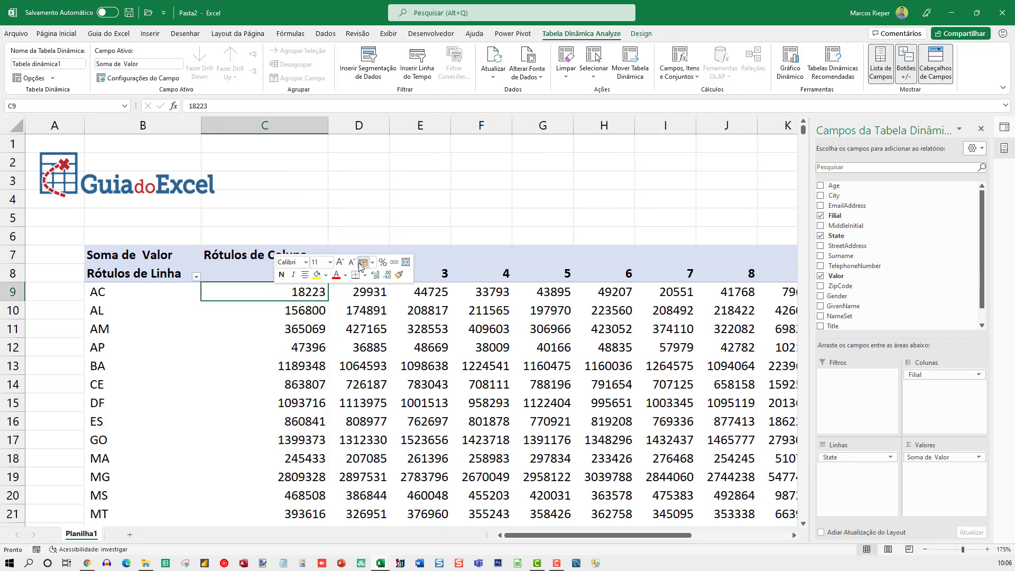
left_click(360, 262)
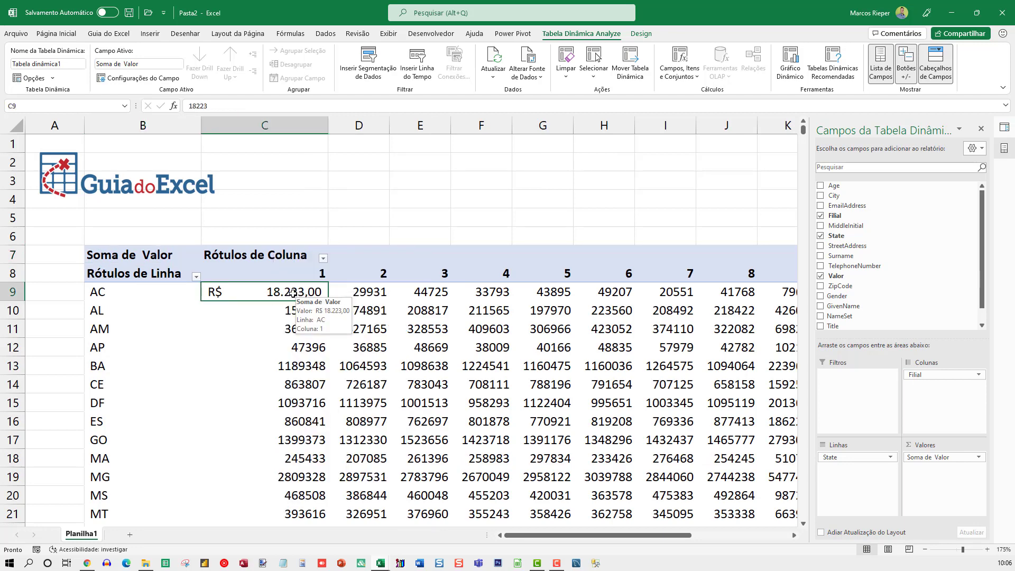
key("ctrl+shift+End")
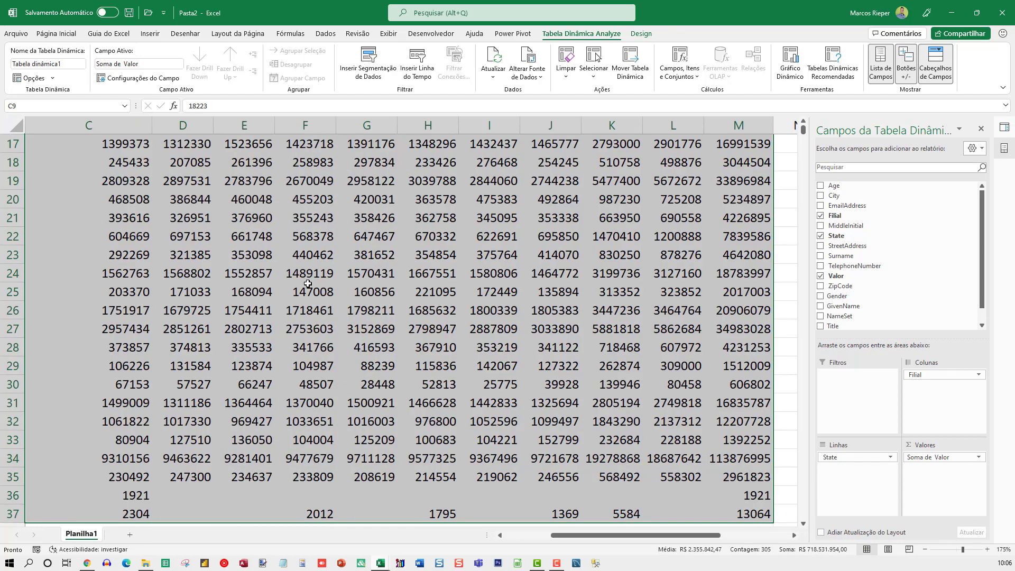
left_click(56, 33)
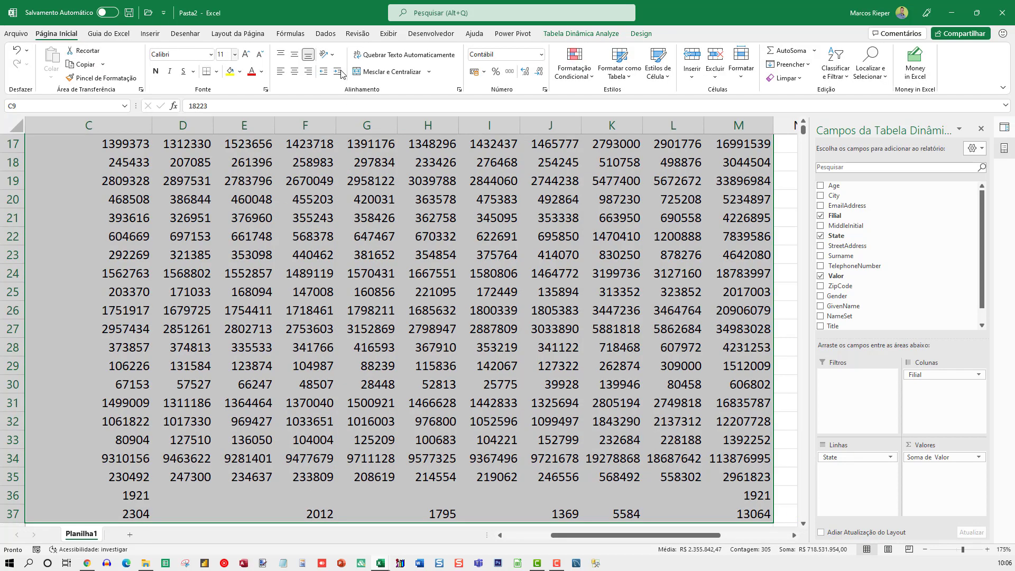
left_click(476, 71)
left_click(249, 385)
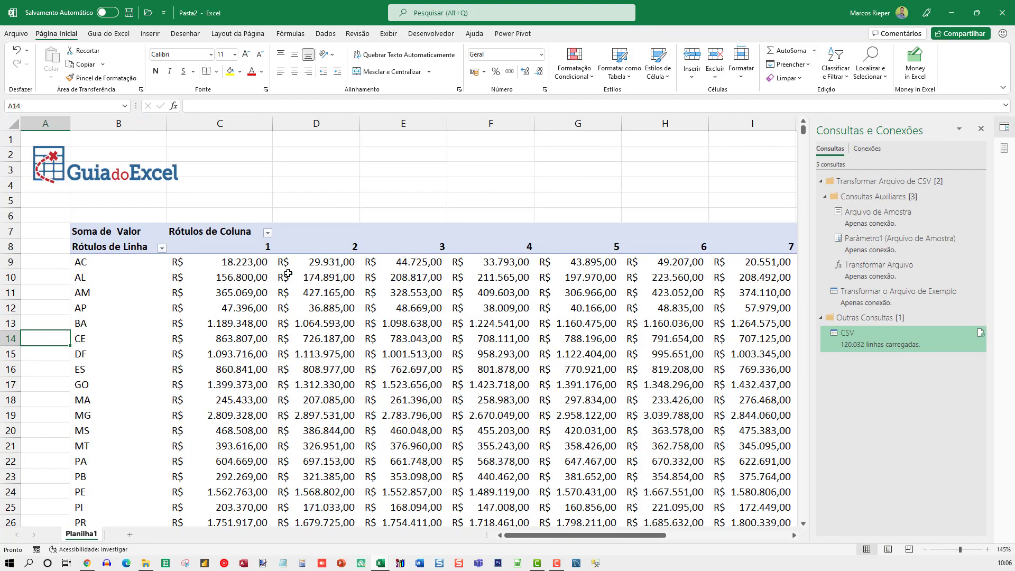
- Close the Consultas e Conexões pane and review the PivotTable's values across all filials up to the Total Geral column
scroll(288, 273, "down", 1)
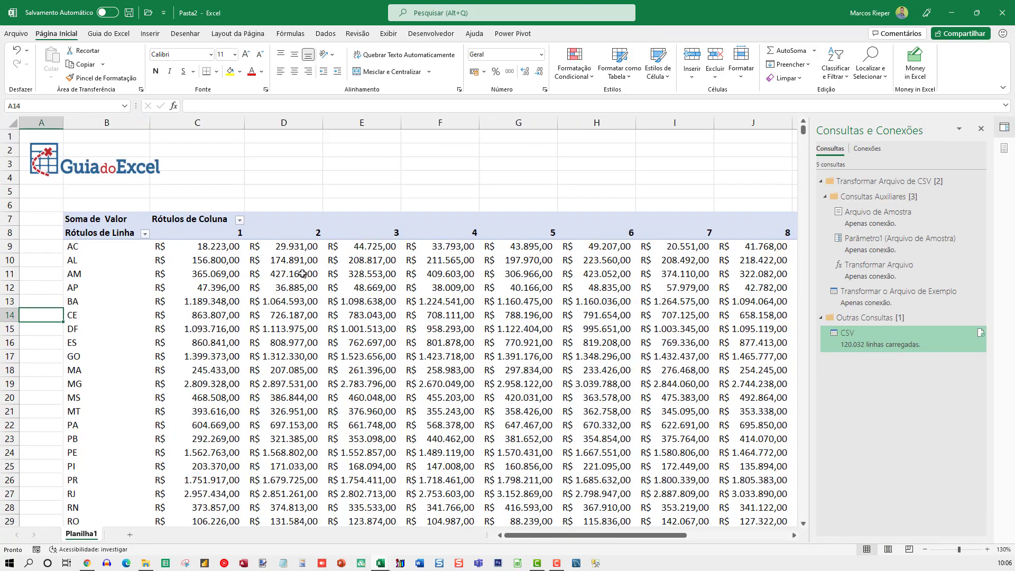
left_click(981, 129)
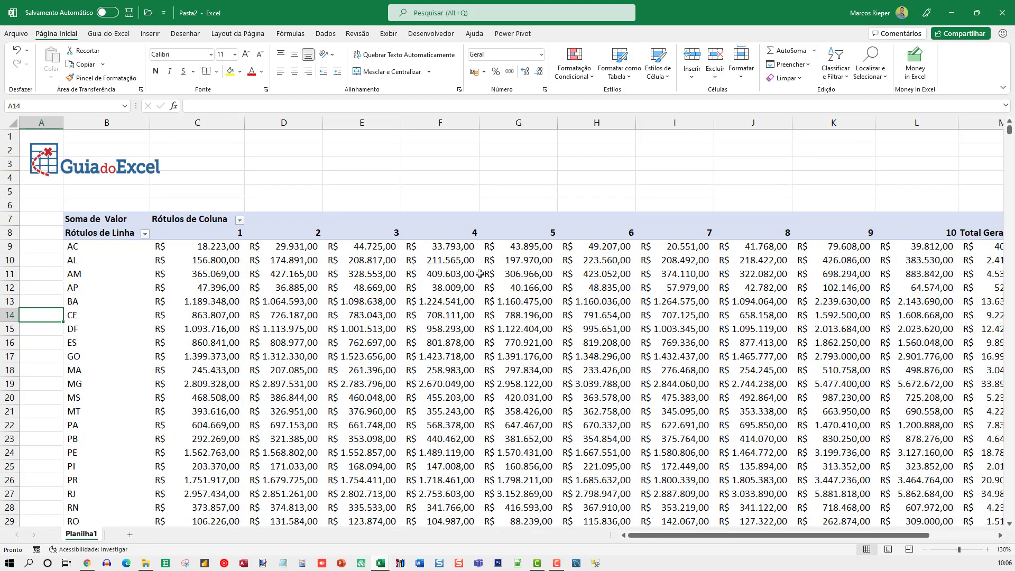
scroll(482, 272, "down", 1)
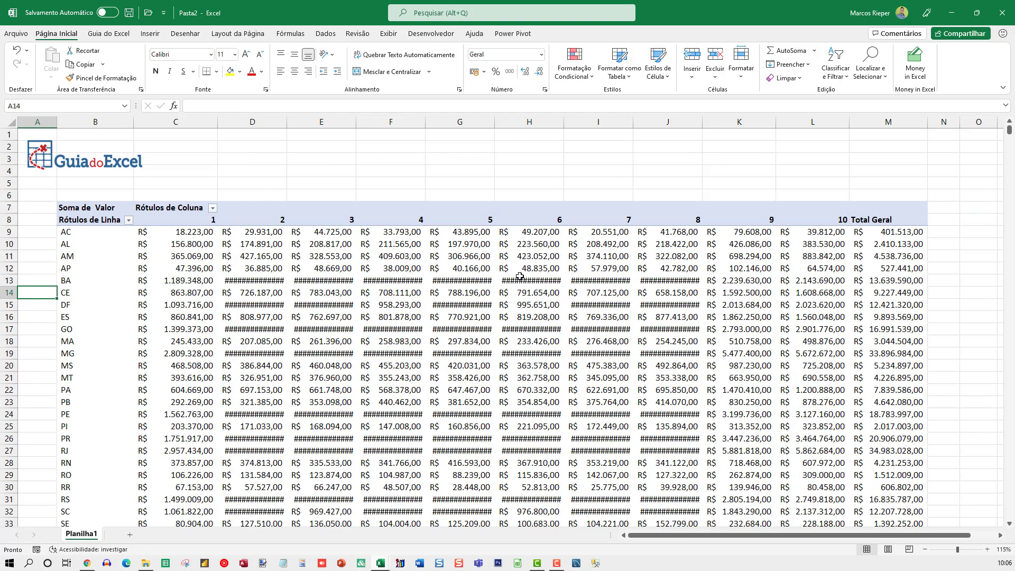
scroll(520, 276, "up", 1)
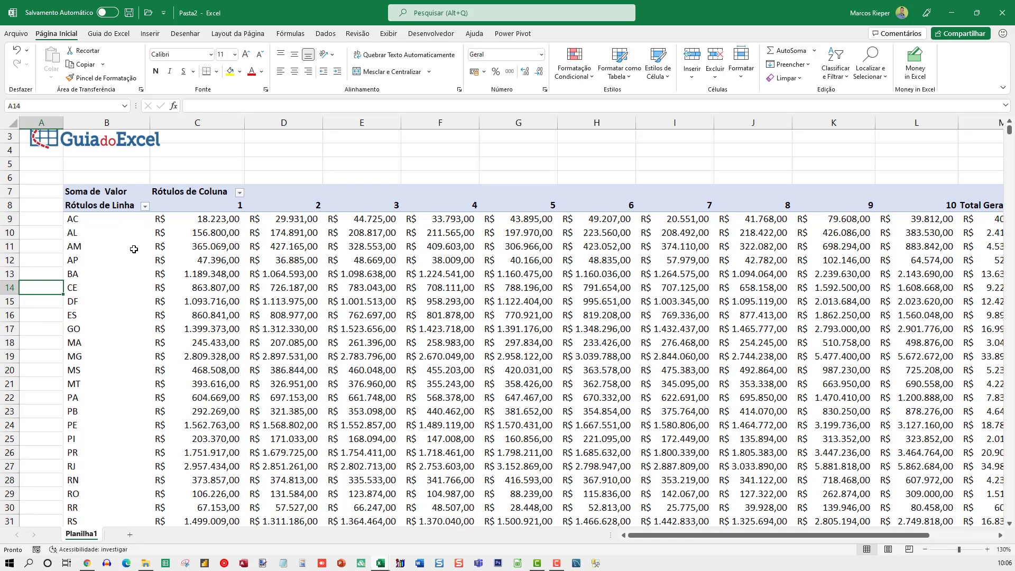
- Rearrange the PivotTable to show the sum of Valor with only Filial as rows, and apply the R$ accounting format to C8:C19
left_click(233, 237)
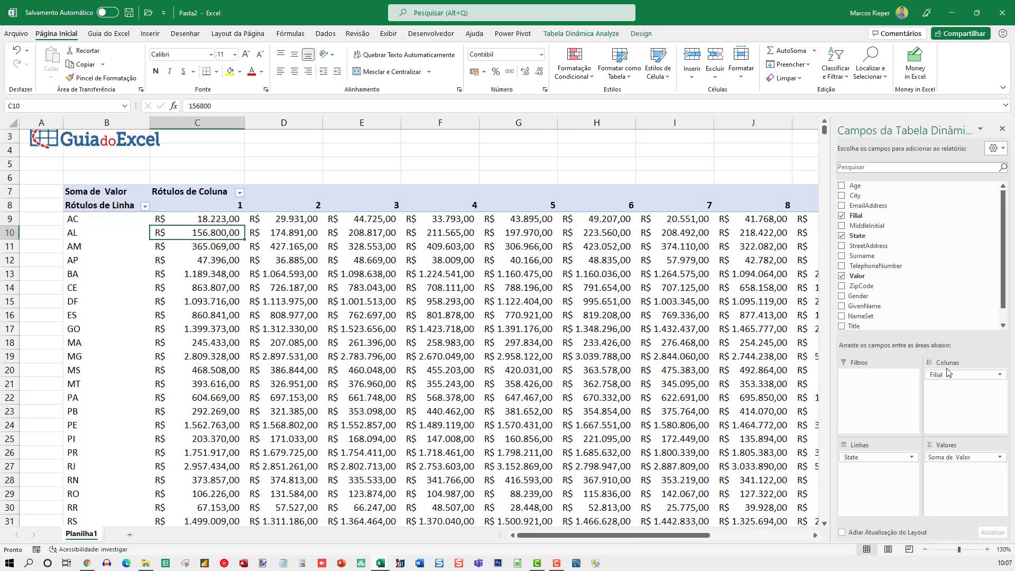
left_click_drag(946, 374, 111, 181)
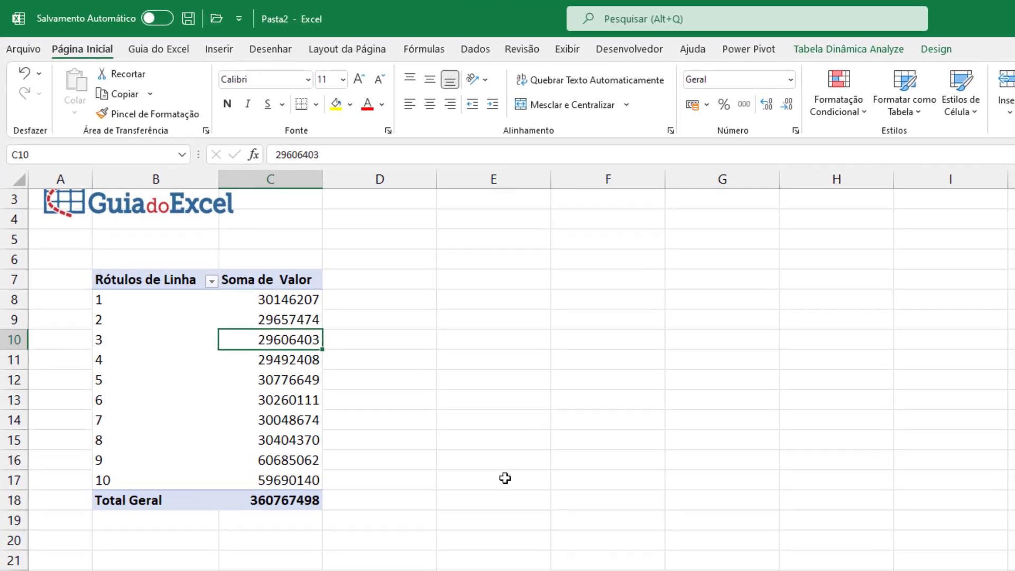
left_click_drag(287, 297, 280, 521)
left_click(694, 105)
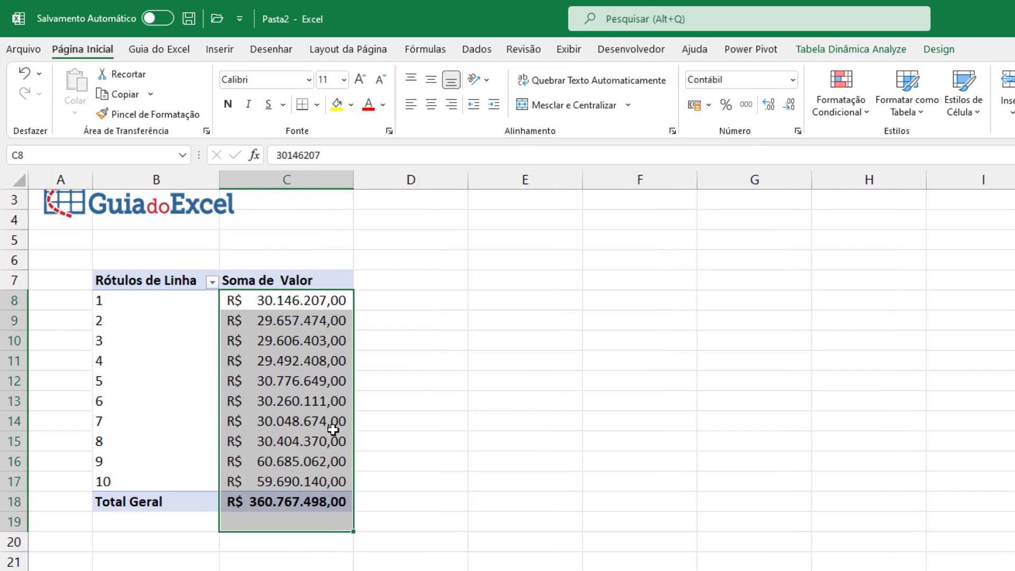
left_click(333, 428)
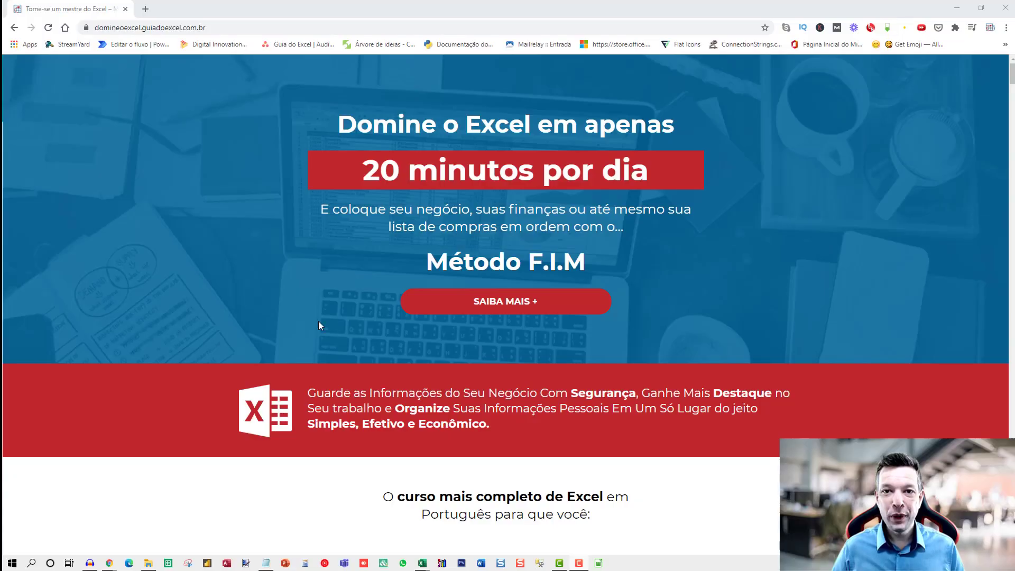
- Look through the Domine o Excel course page in the browser, covering the guarantee, module lesson lists, certificate, bonuses and instructor qualifications
scroll(317, 322, "down", 20)
scroll(201, 294, "down", 17)
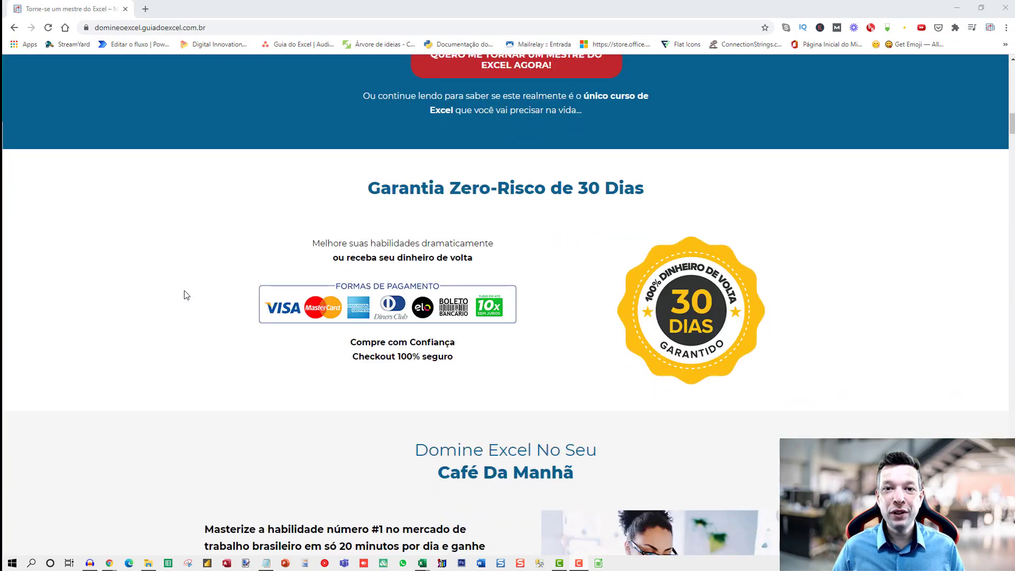
scroll(160, 301, "down", 18)
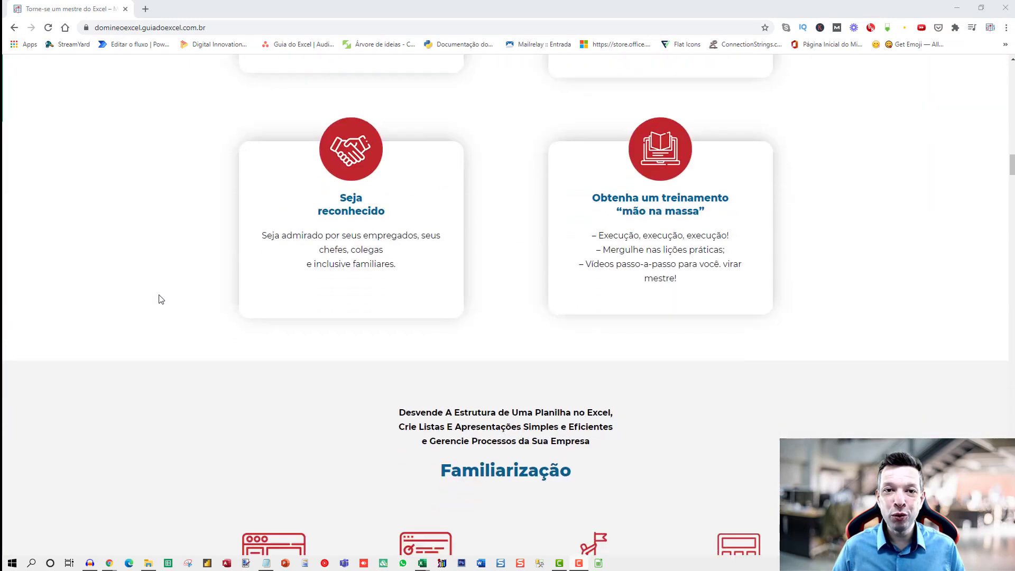
scroll(158, 307, "down", 16)
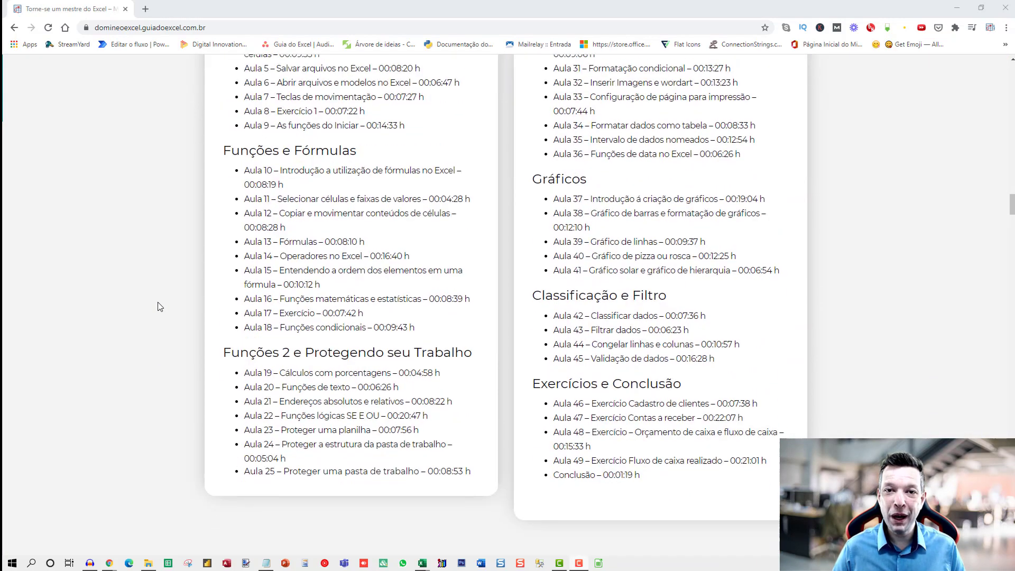
scroll(154, 315, "down", 18)
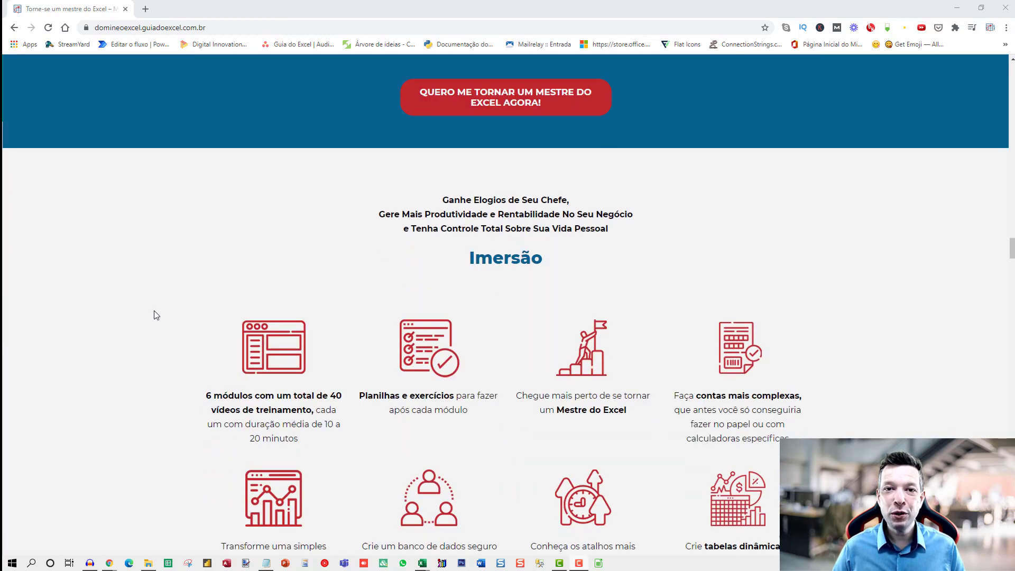
scroll(151, 322, "down", 15)
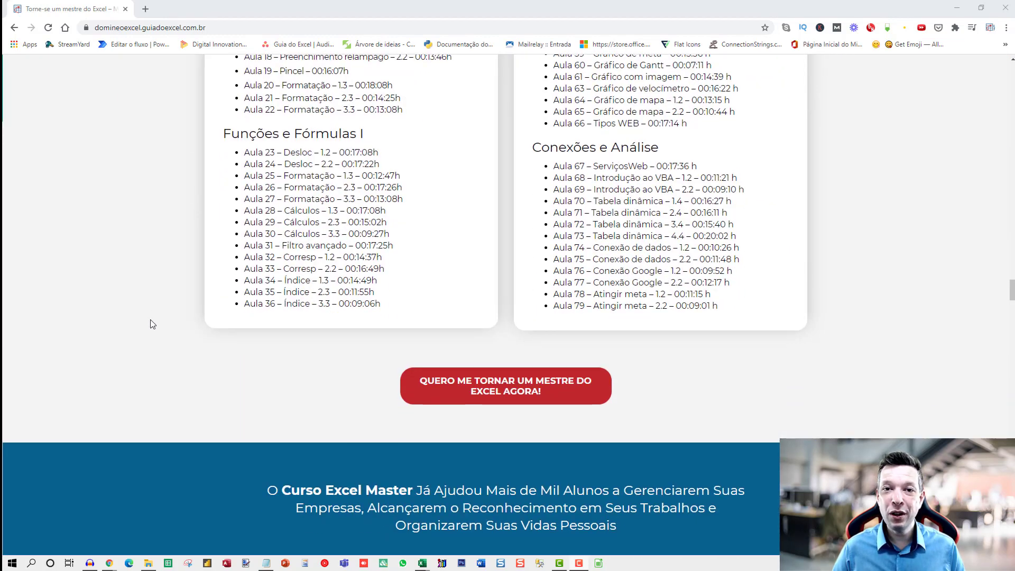
scroll(152, 333, "down", 15)
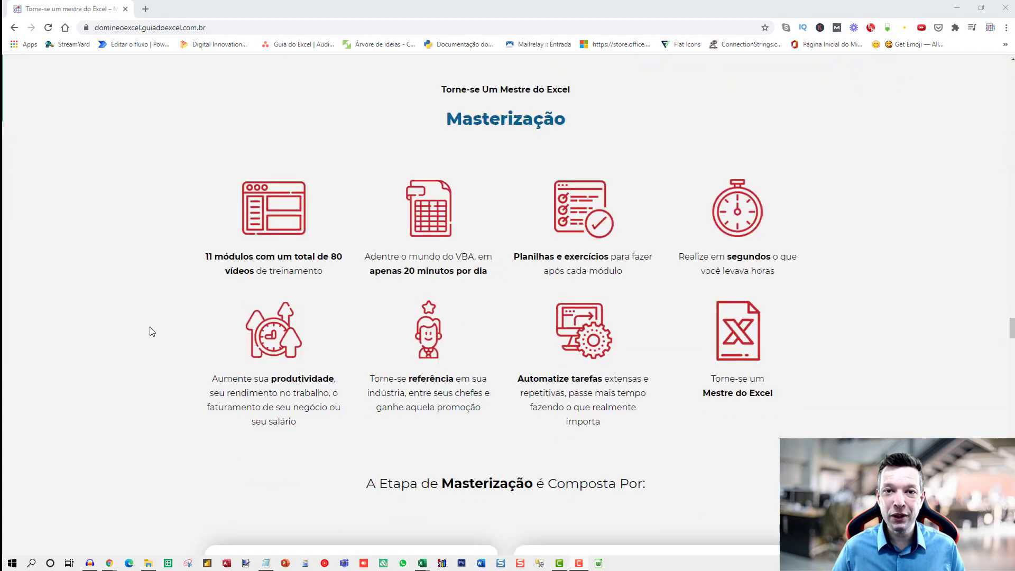
scroll(152, 336, "down", 15)
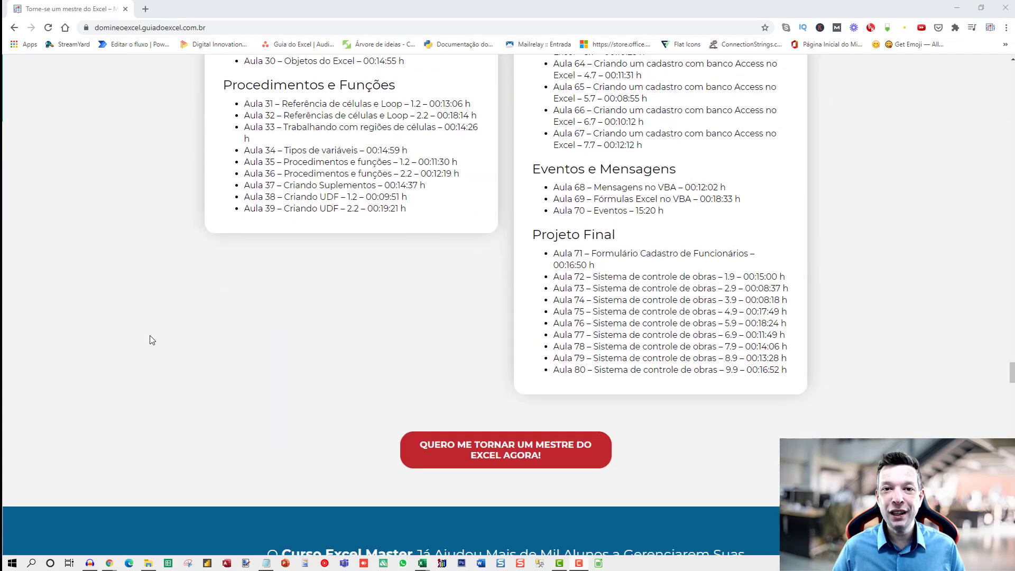
scroll(150, 344, "down", 15)
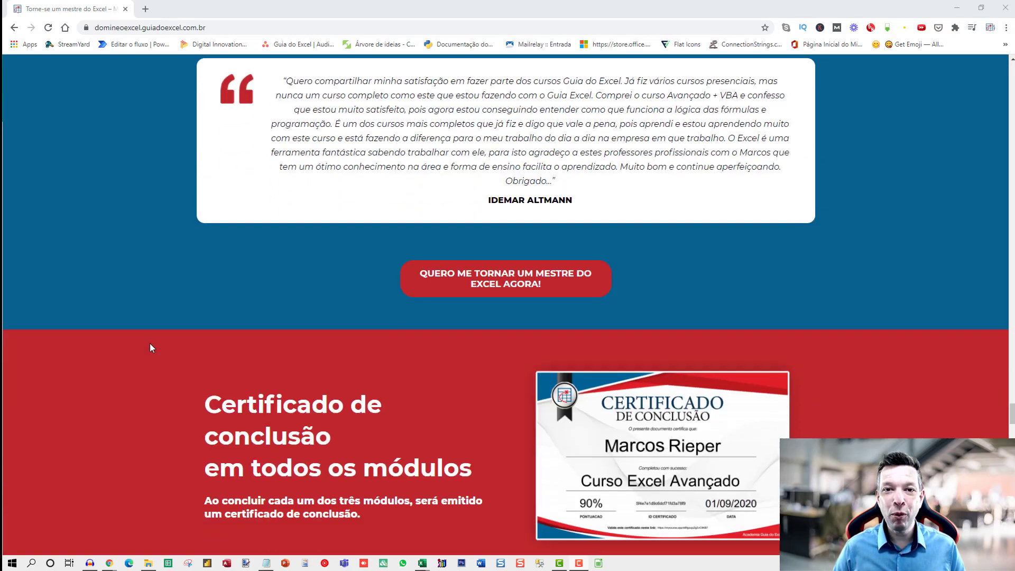
scroll(151, 355, "down", 15)
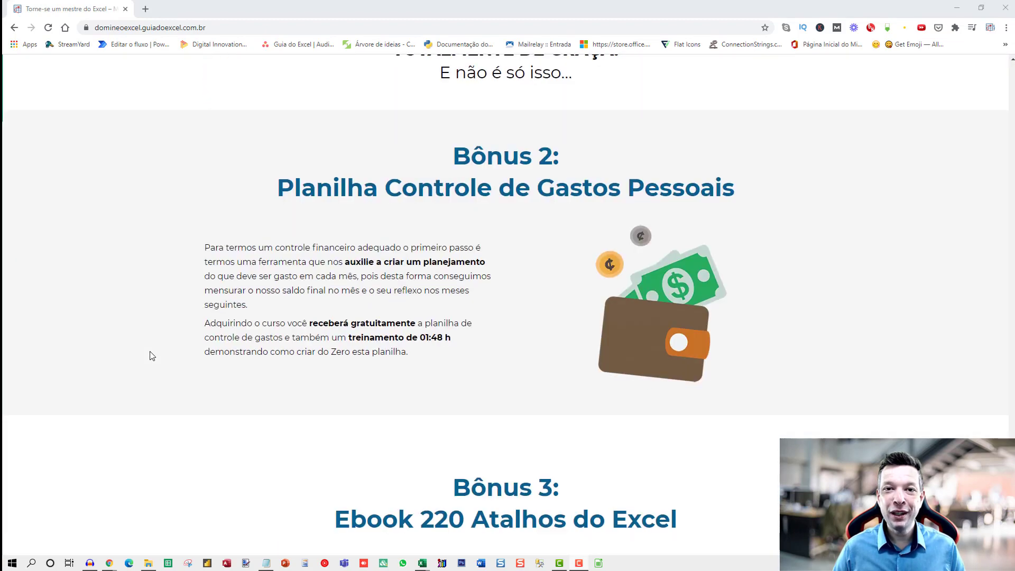
scroll(152, 368, "down", 15)
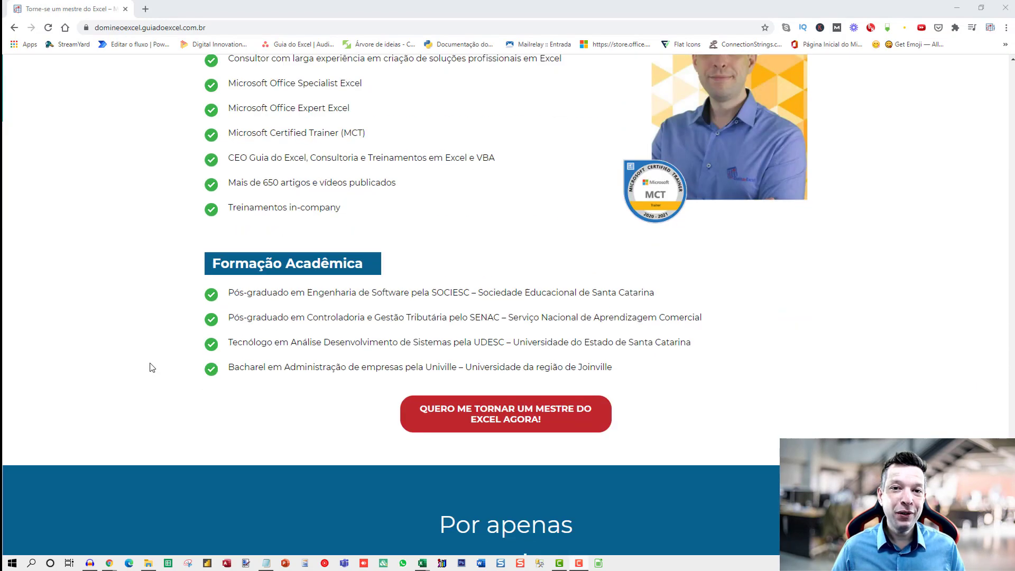